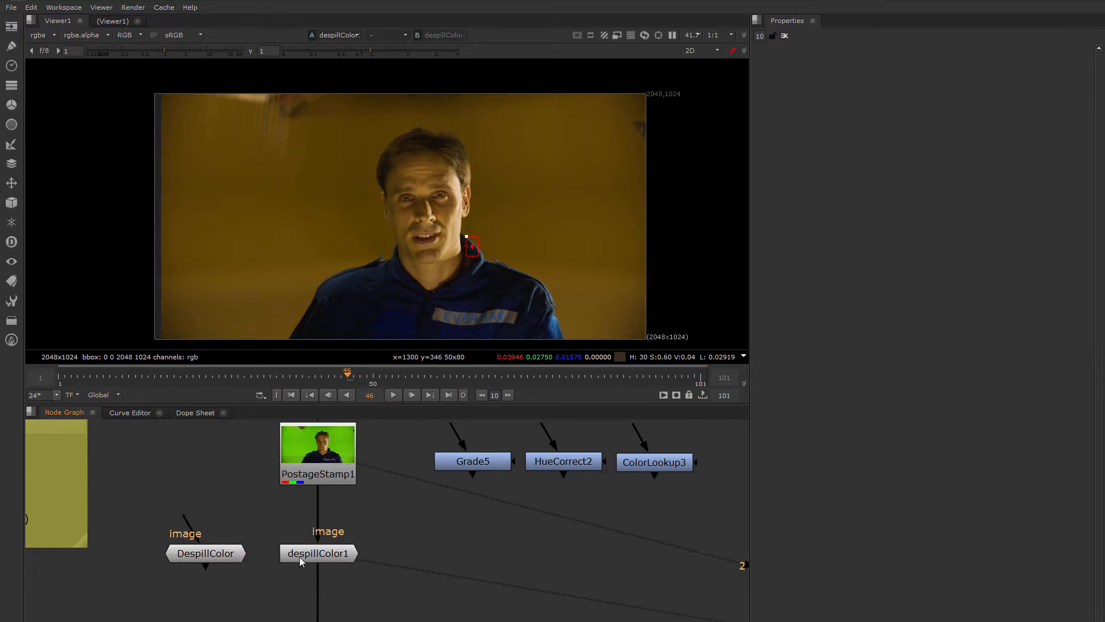
{"action": "left_click", "coordinate": [197, 554]}
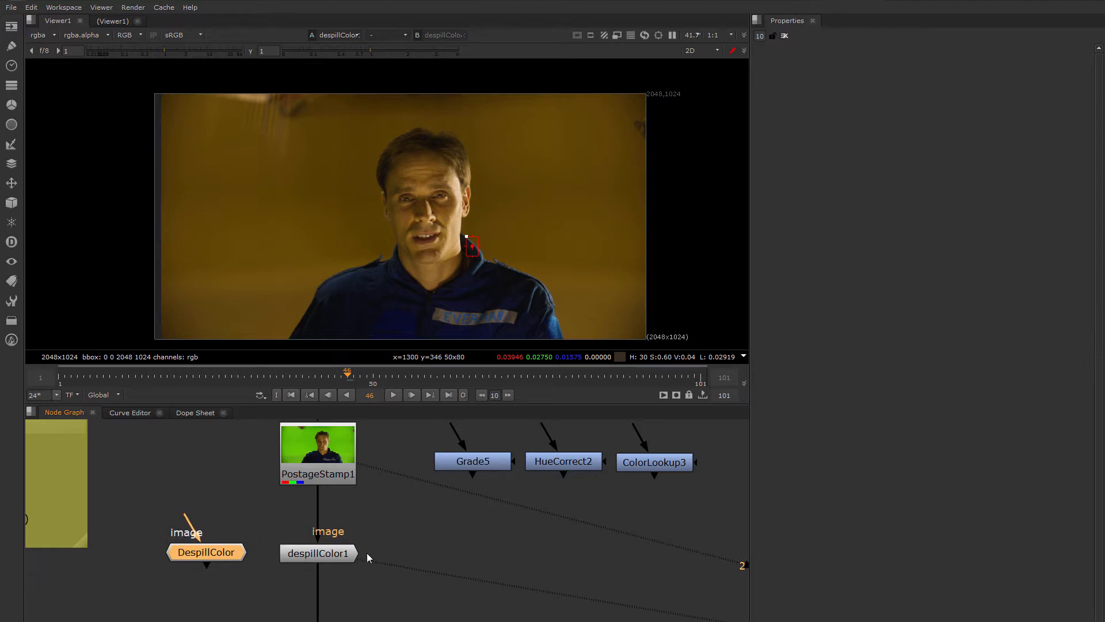
{"action": "left_click_drag", "start_coordinate": [334, 553], "coordinate": [333, 550]}
{"action": "left_click_drag", "start_coordinate": [224, 546], "coordinate": [233, 545]}
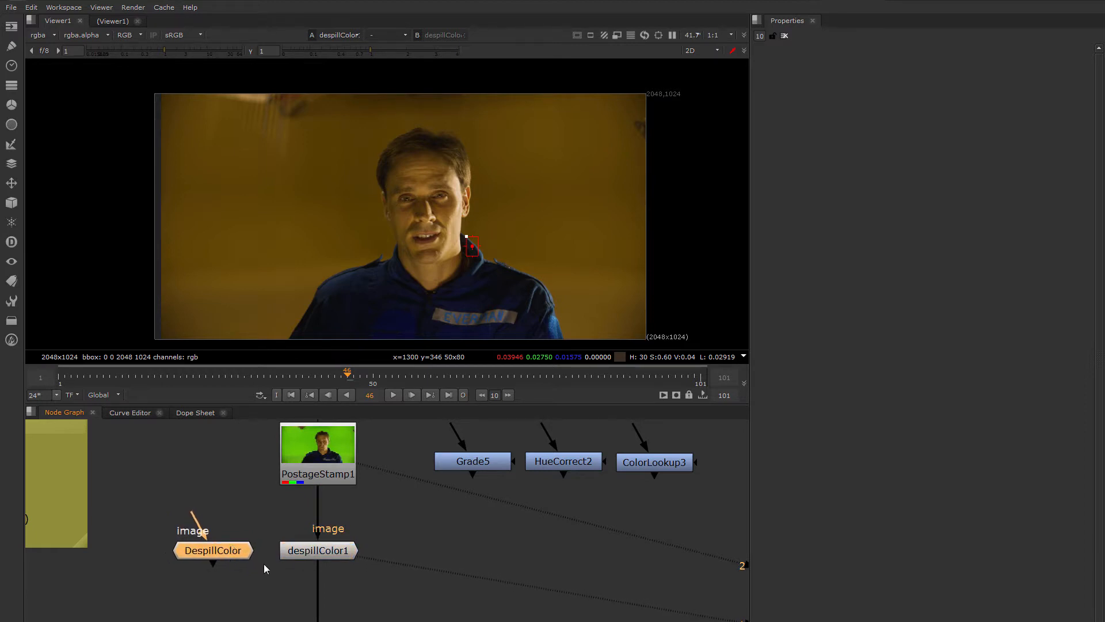
Step: Copy the despillColor1 gizmo to a group and place the group beside it, detached from the node stream
{"action": "double_click", "coordinate": [338, 554]}
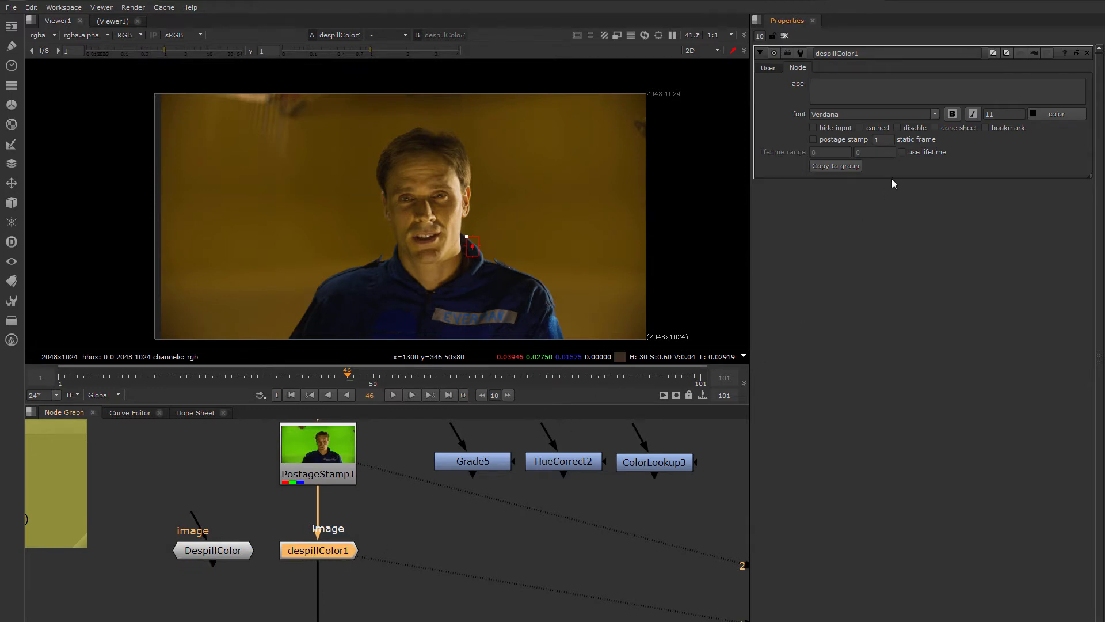
{"action": "left_click", "coordinate": [836, 167]}
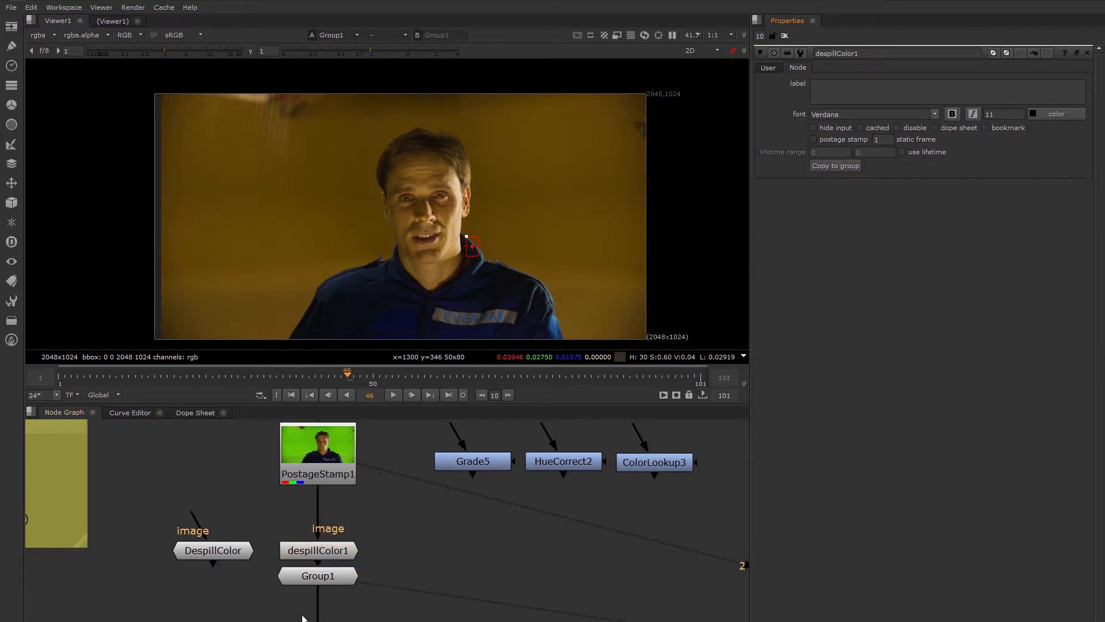
{"action": "left_click_drag", "start_coordinate": [323, 602], "coordinate": [442, 554]}
Step: Inspect the internal node graph of the new group, close it, and delete the group
{"action": "double_click", "coordinate": [442, 554]}
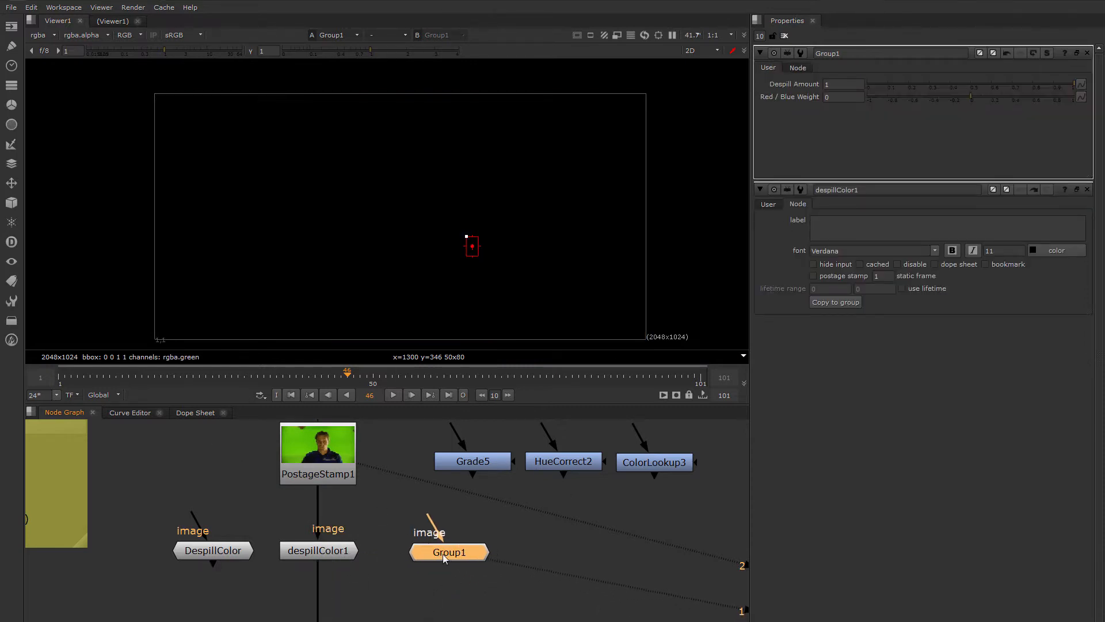
{"action": "key", "text": "ctrl"}
{"action": "key", "text": "ctrl+Return"}
{"action": "scroll", "coordinate": [380, 530], "scroll_direction": "up", "scroll_amount": 3}
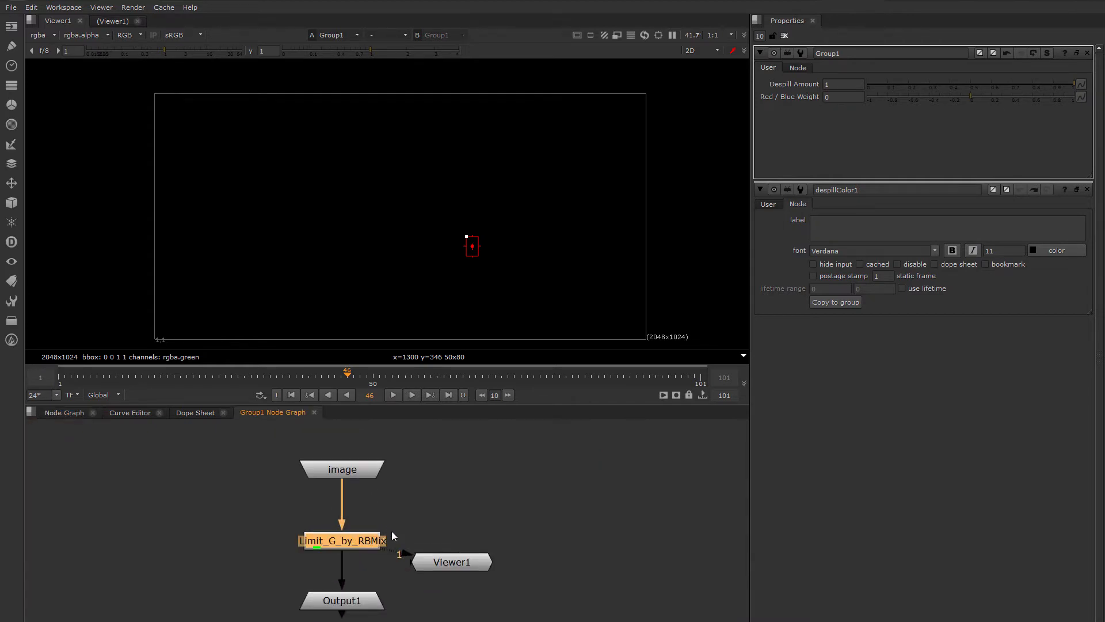
{"action": "mouse_move", "coordinate": [327, 521]}
{"action": "middle_mouse_down"}
{"action": "mouse_move", "coordinate": [312, 517]}
{"action": "mouse_move", "coordinate": [341, 520]}
{"action": "middle_mouse_up"}
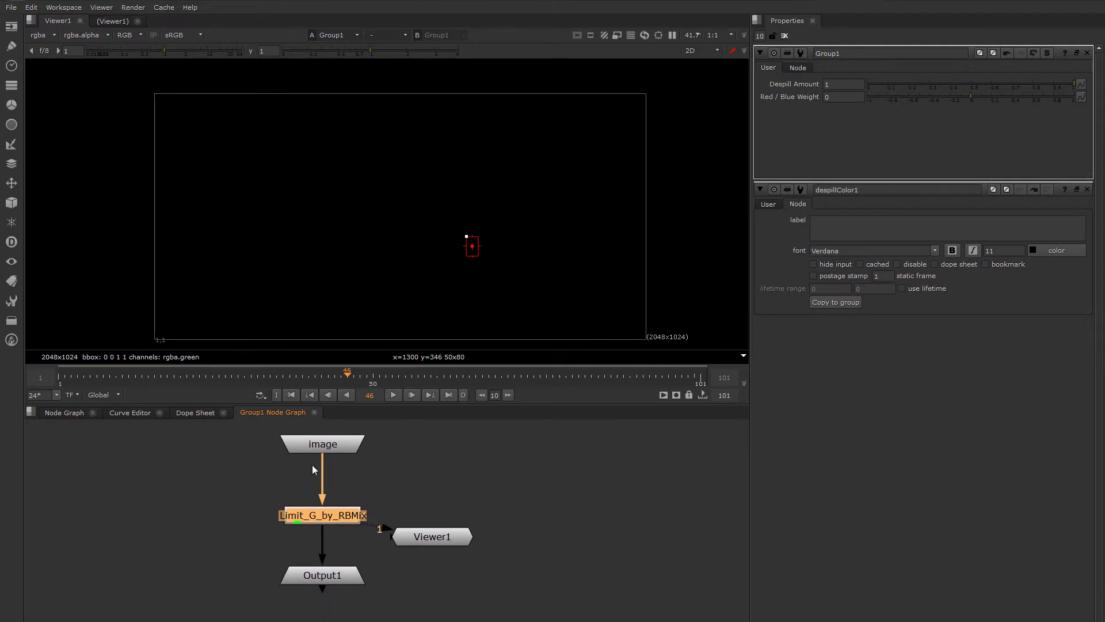
{"action": "left_click", "coordinate": [315, 413]}
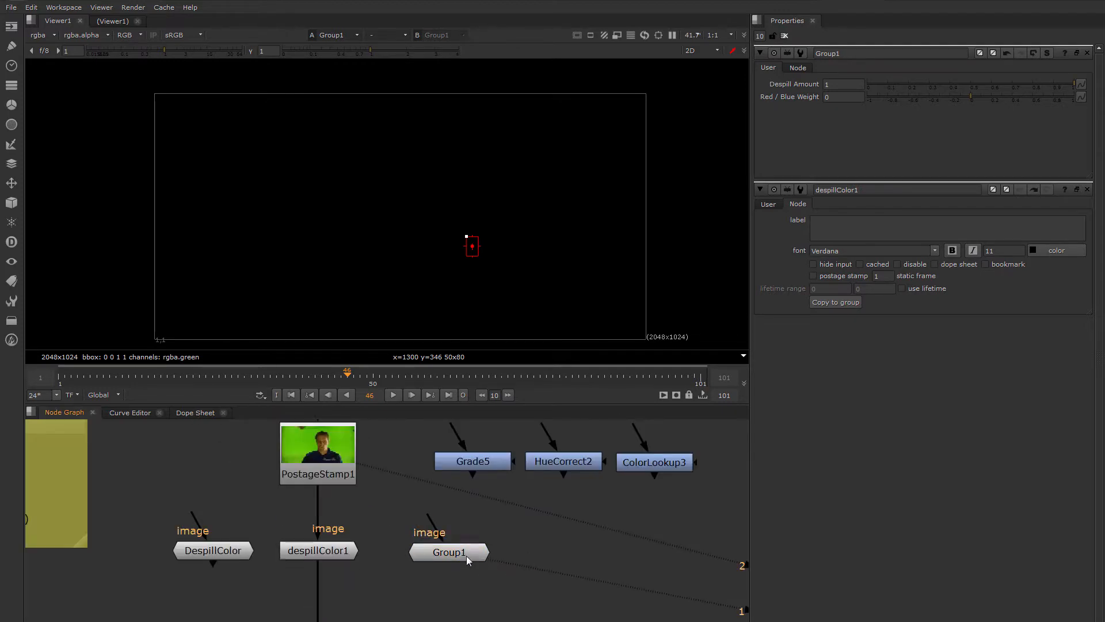
{"action": "key", "text": "Delete"}
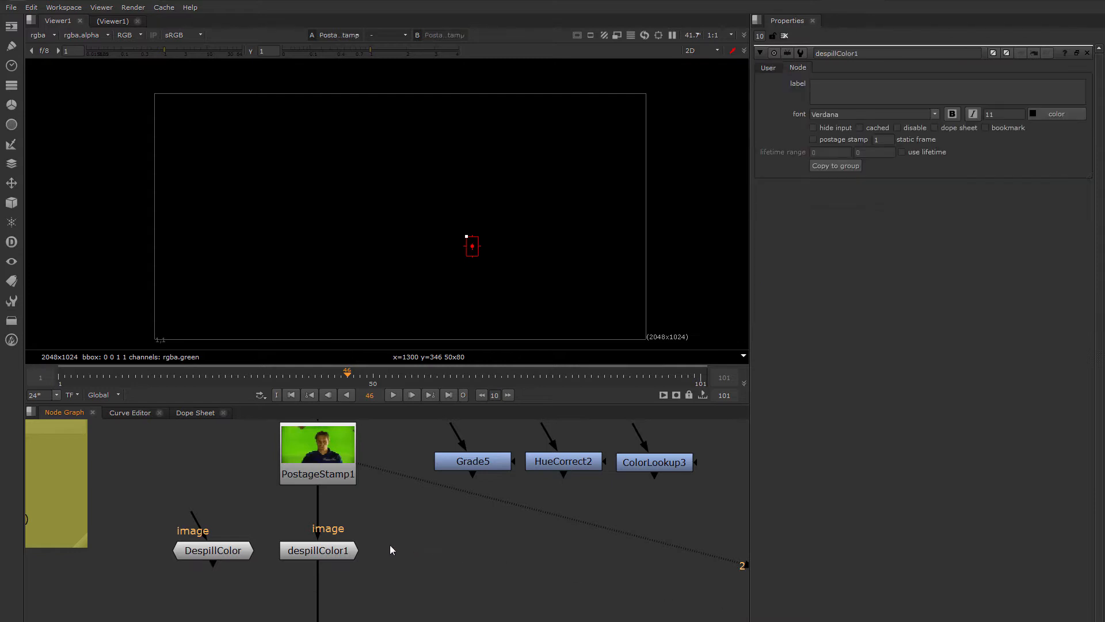
{"action": "left_click", "coordinate": [321, 550]}
{"action": "left_click_drag", "start_coordinate": [237, 554], "coordinate": [236, 550]}
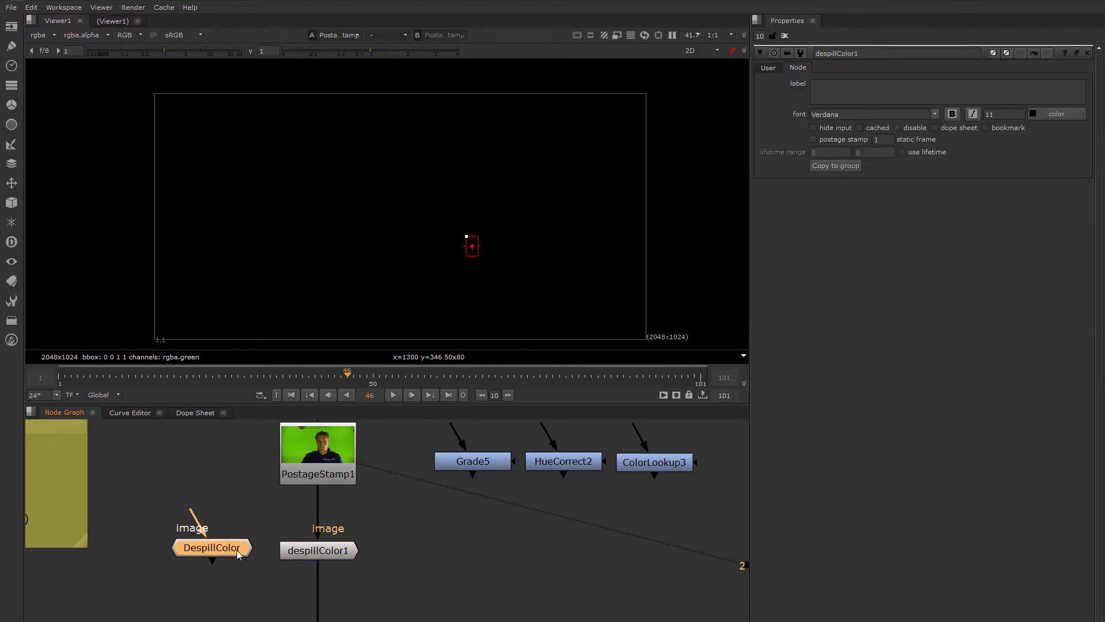
{"action": "left_click_drag", "start_coordinate": [313, 552], "coordinate": [312, 550]}
{"action": "left_click", "coordinate": [278, 572]}
{"action": "left_click", "coordinate": [318, 546]}
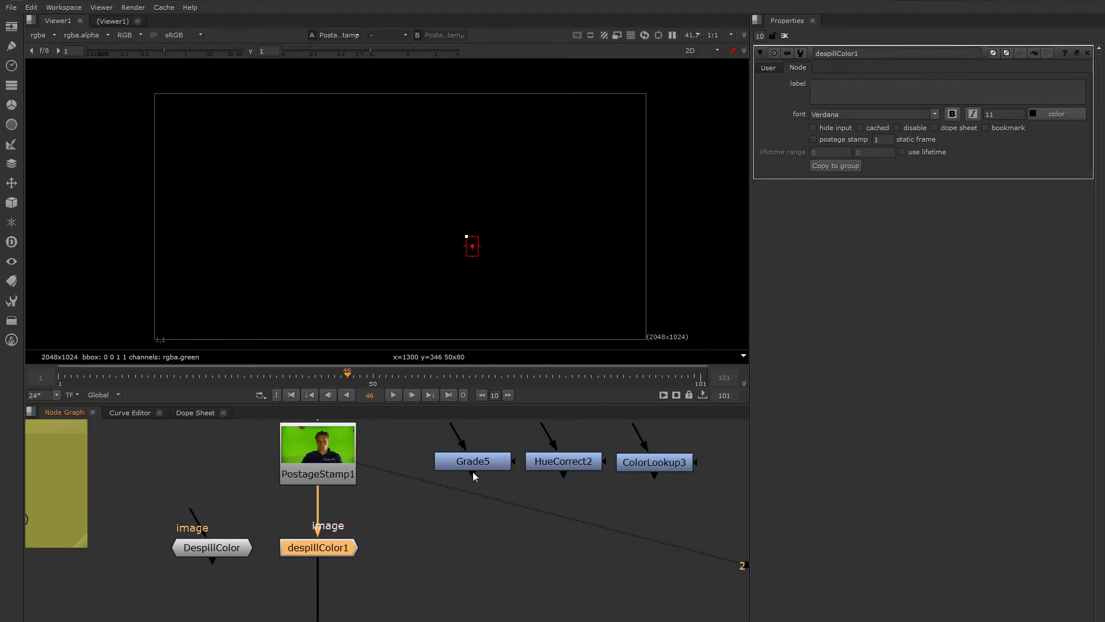
{"action": "left_click_drag", "start_coordinate": [482, 465], "coordinate": [479, 464]}
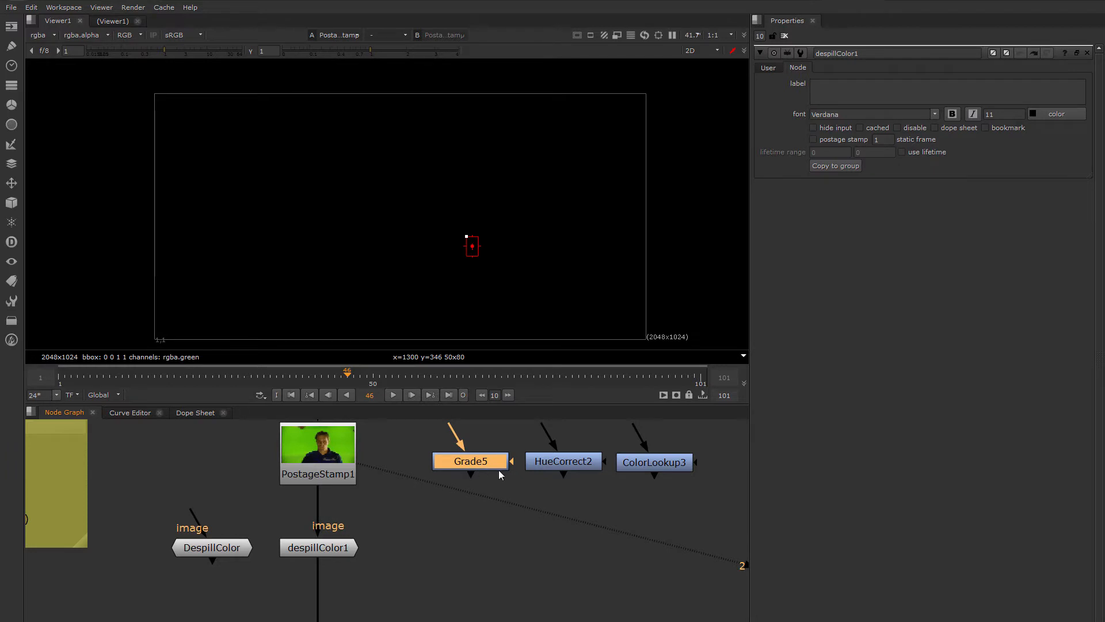
{"action": "left_click_drag", "start_coordinate": [562, 463], "coordinate": [561, 464]}
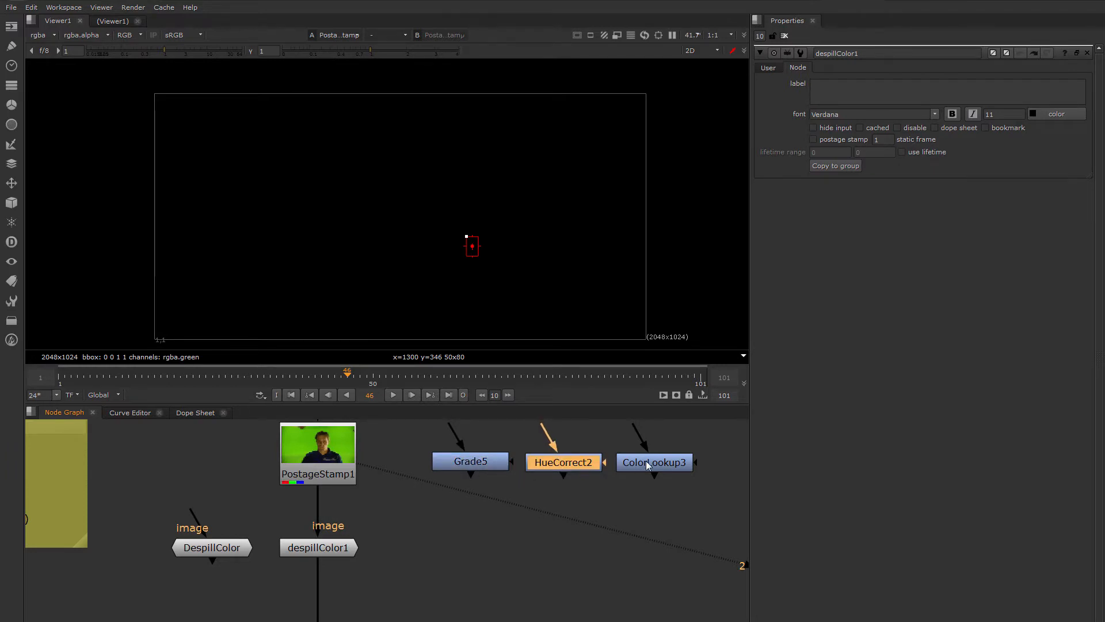
{"action": "left_click_drag", "start_coordinate": [646, 461], "coordinate": [647, 461]}
{"action": "left_click", "coordinate": [613, 497]}
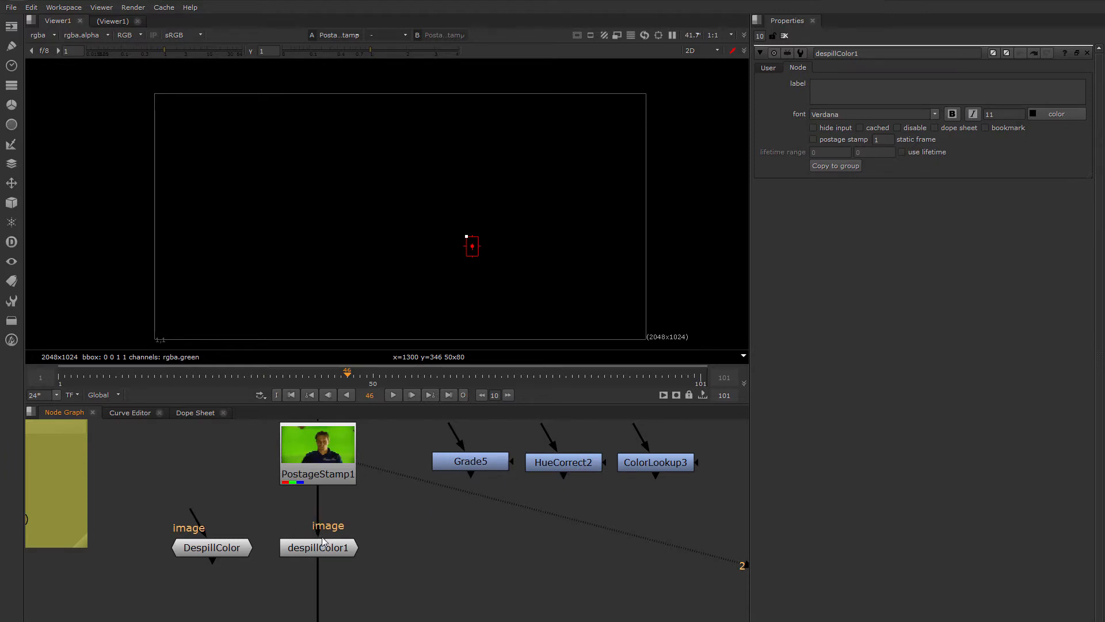
Step: Add the keyword "color" to the blue correct/grade row of the Node Colors preferences and accept the change
{"action": "left_click", "coordinate": [31, 8]}
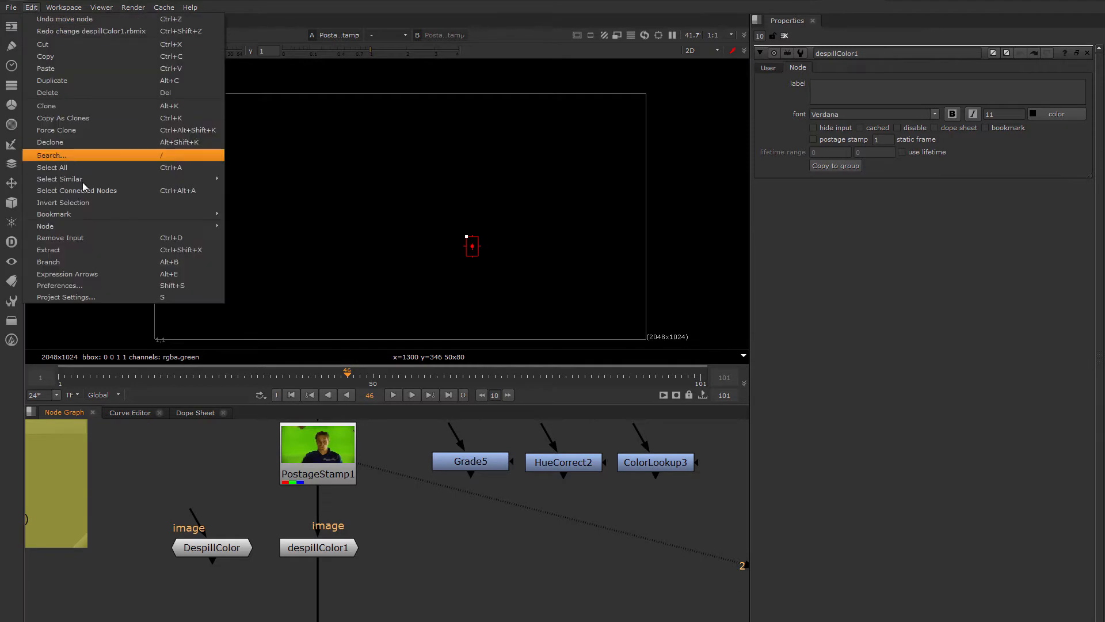
{"action": "left_click", "coordinate": [64, 282]}
{"action": "left_click_drag", "start_coordinate": [469, 113], "coordinate": [473, 36]}
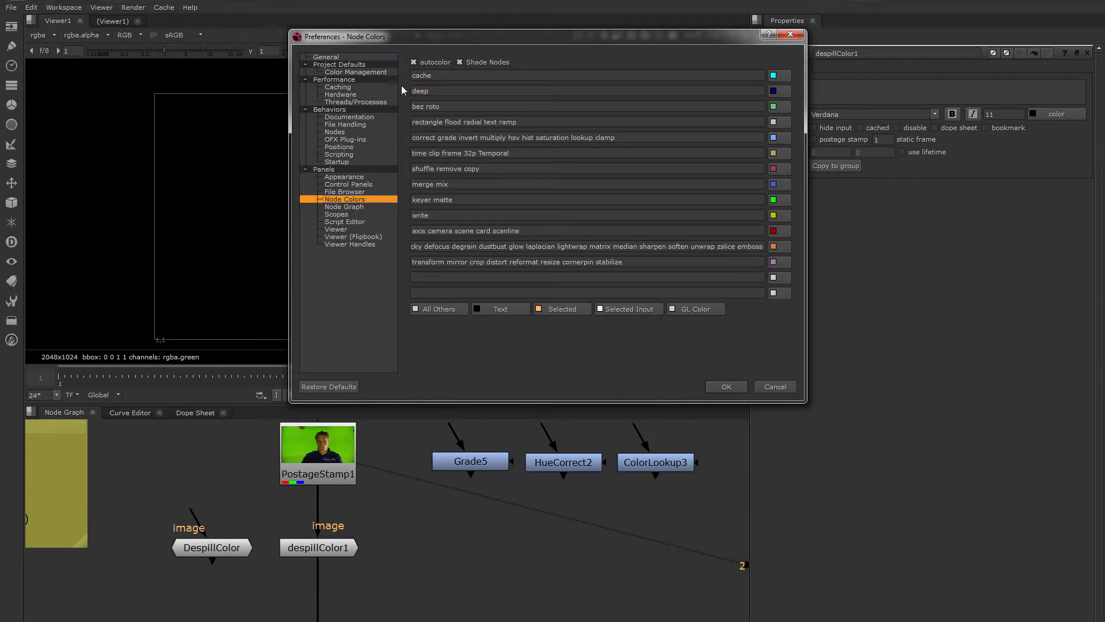
{"action": "left_click_drag", "start_coordinate": [341, 37], "coordinate": [340, 40]}
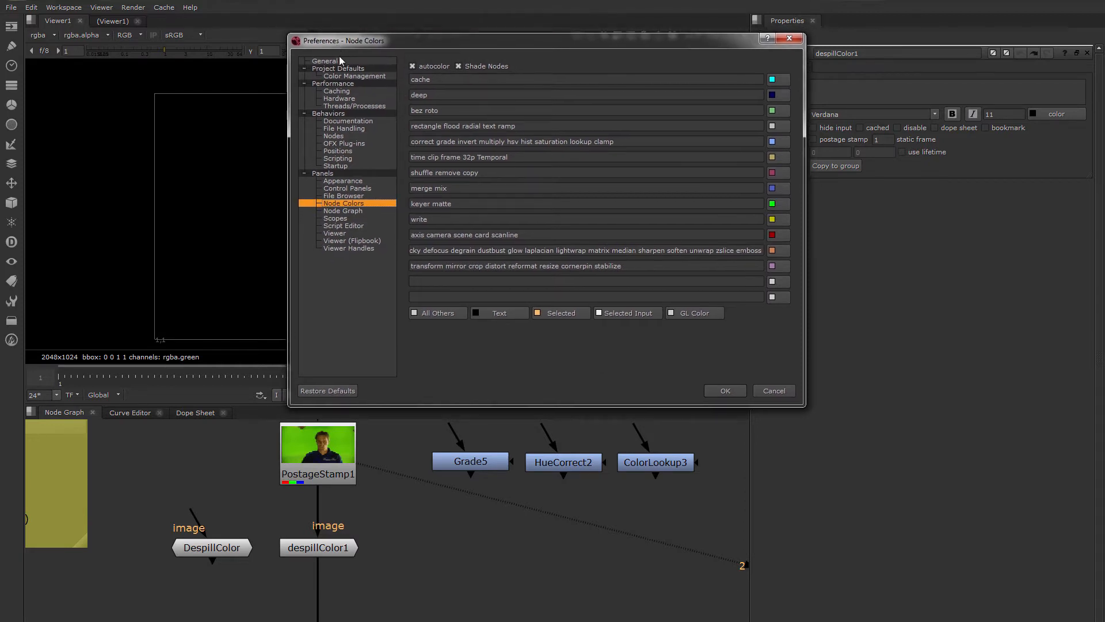
{"action": "left_click", "coordinate": [342, 196]}
{"action": "left_click", "coordinate": [340, 204]}
{"action": "left_click", "coordinate": [636, 140]}
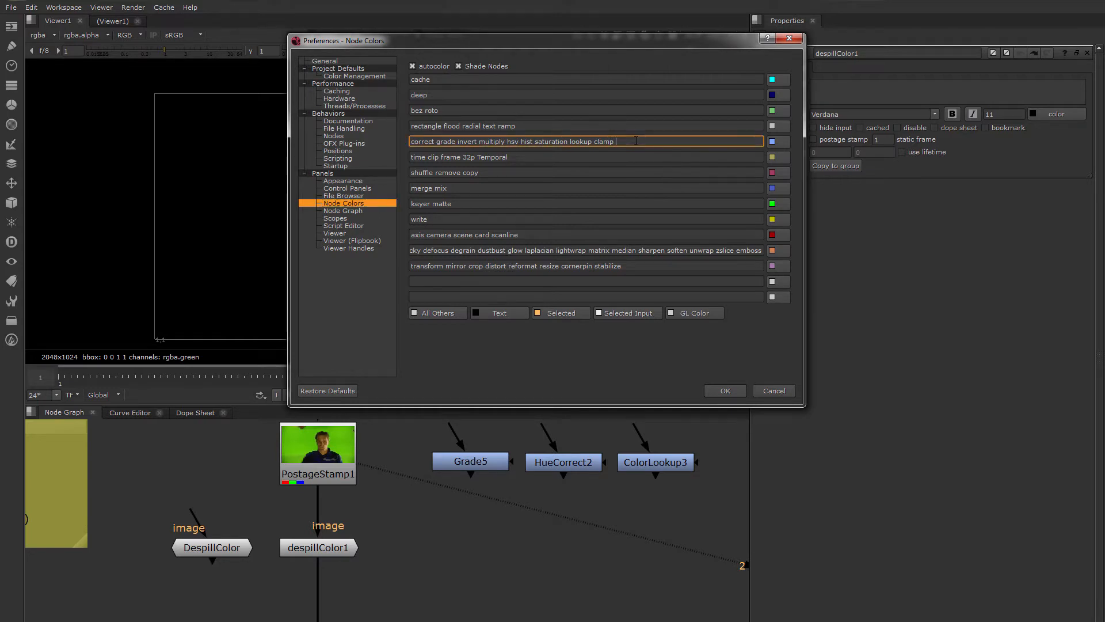
{"action": "type", "text": "color"}
{"action": "left_click", "coordinate": [539, 368]}
{"action": "left_click", "coordinate": [726, 389]}
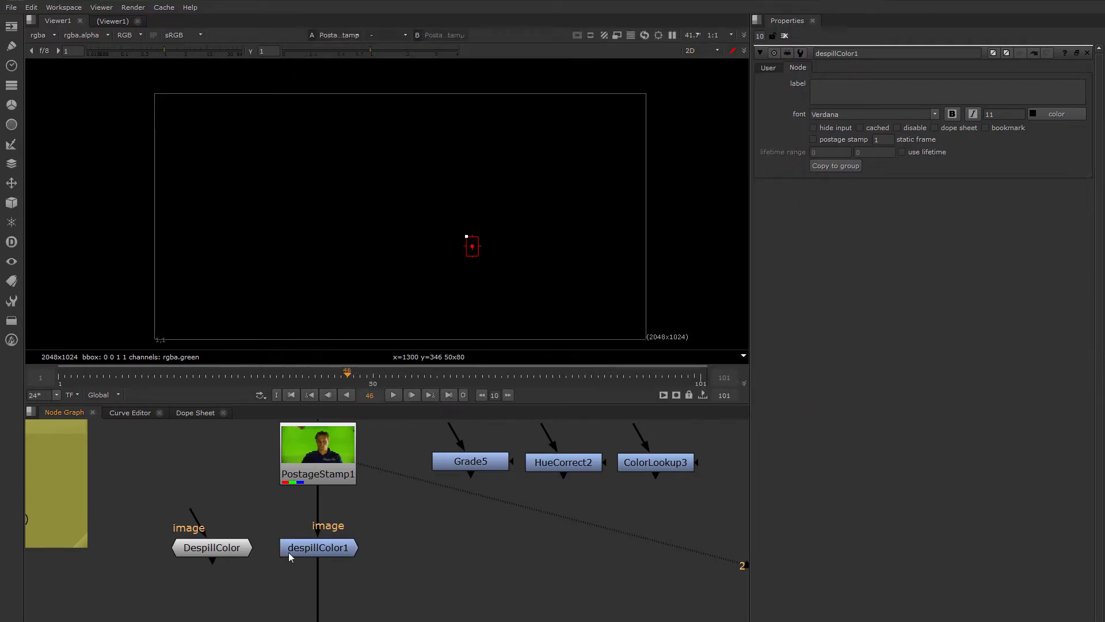
Step: Delete the Grade5, HueCorrect2 and ColorLookup3 nodes from the node graph
{"action": "left_click", "coordinate": [300, 549]}
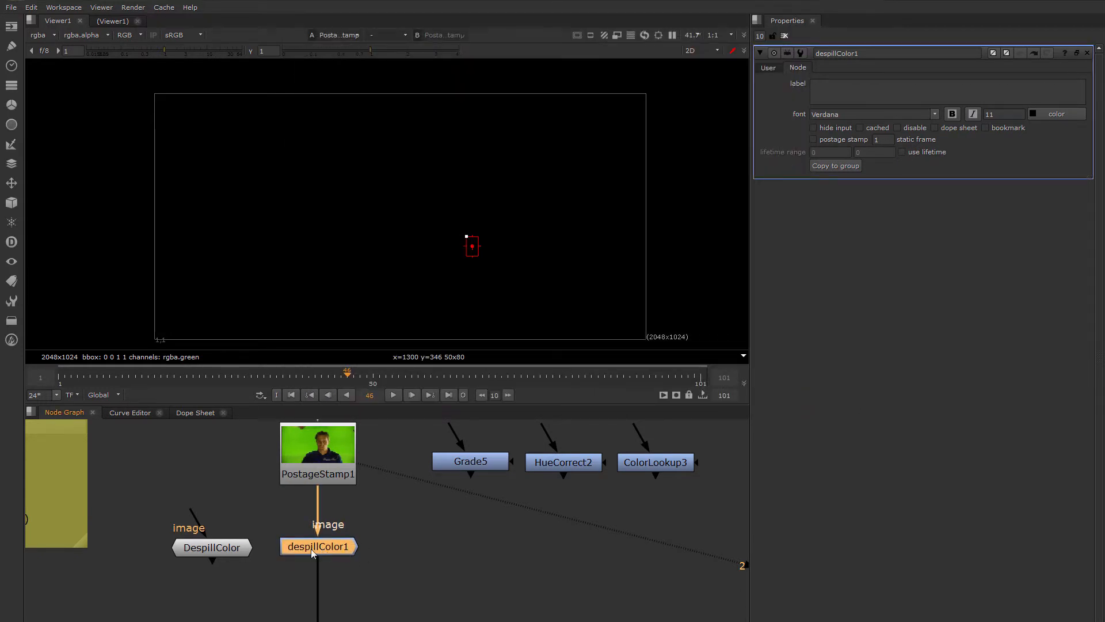
{"action": "left_click", "coordinate": [373, 548]}
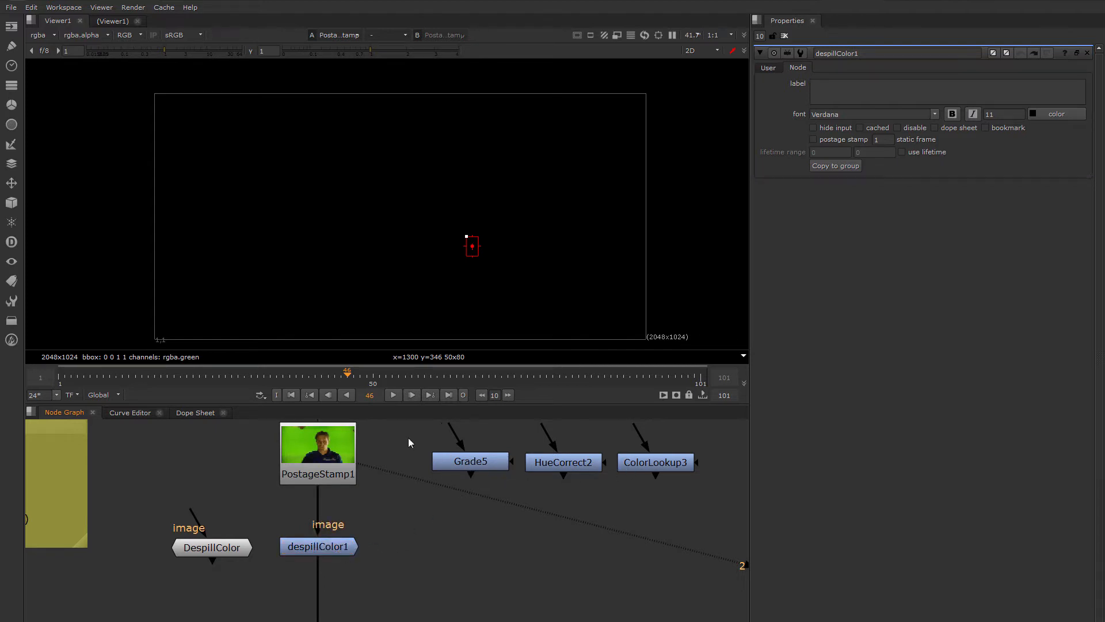
{"action": "left_click_drag", "start_coordinate": [409, 436], "coordinate": [734, 483]}
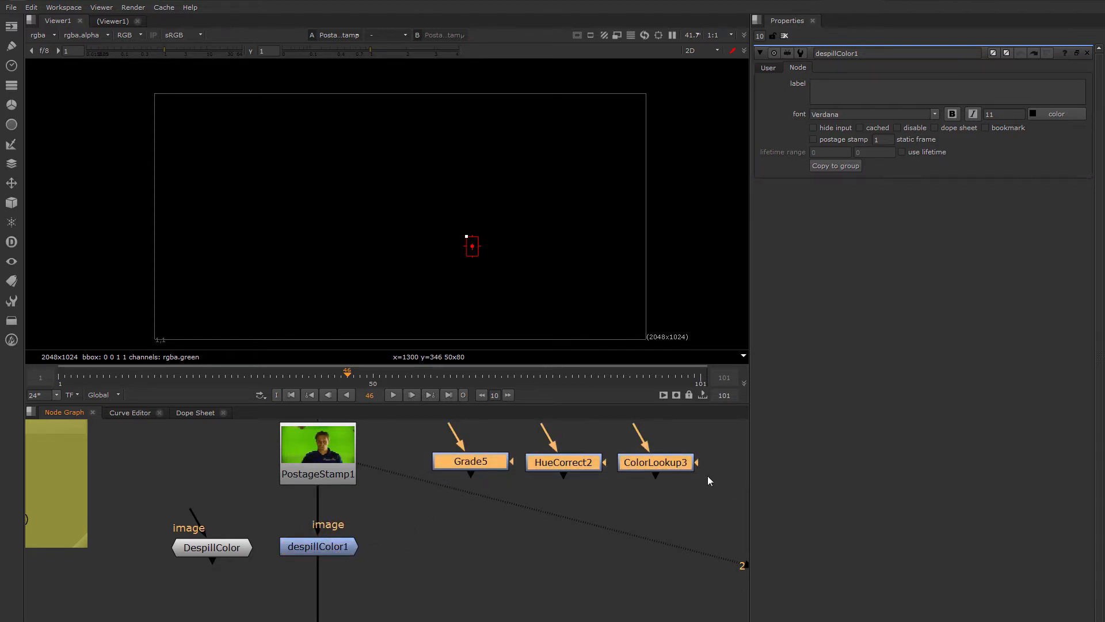
{"action": "key", "text": "Delete"}
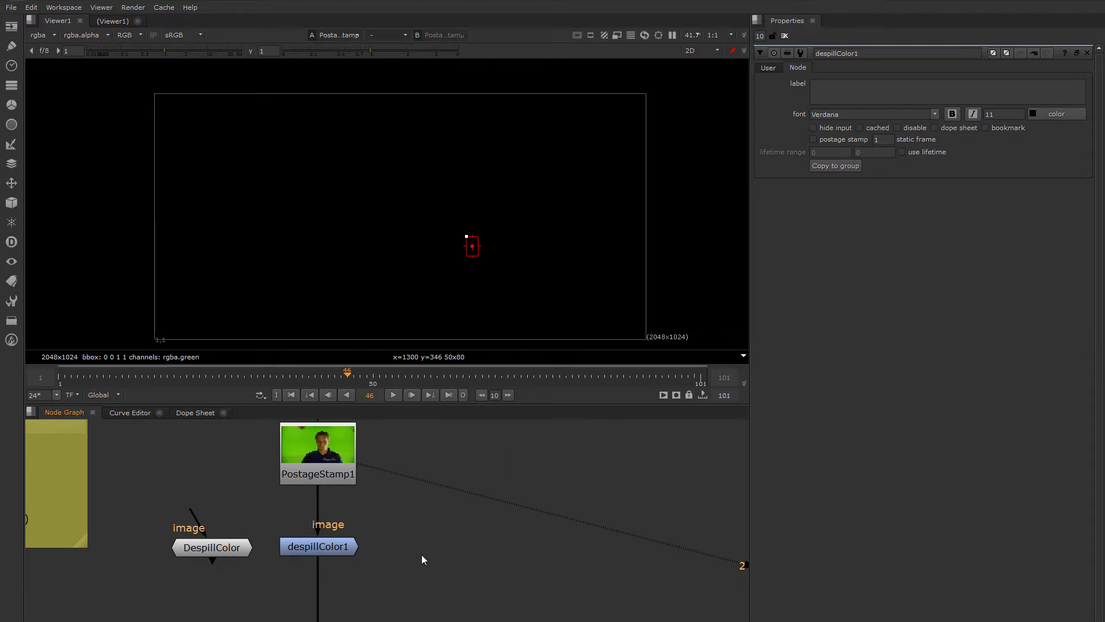
Step: View despillColor1's output, clear the sampled pixel region, show the gizmo's user controls and examine the despill on the man's face
{"action": "left_click", "coordinate": [317, 546]}
{"action": "key", "text": "1"}
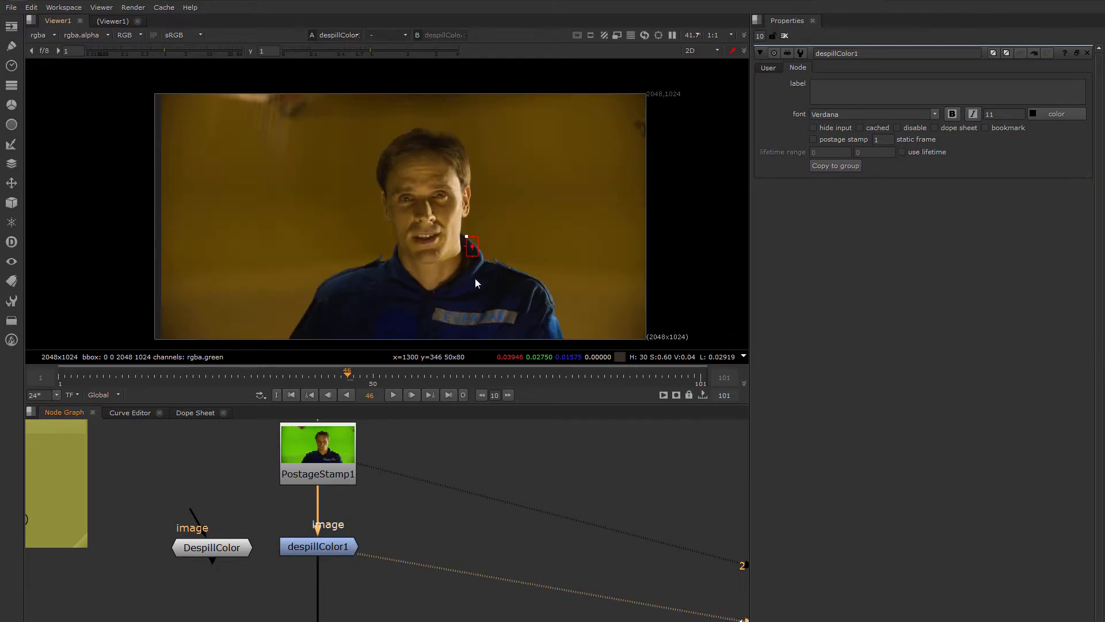
{"action": "middle_click_drag", "start_coordinate": [484, 256], "coordinate": [468, 237]}
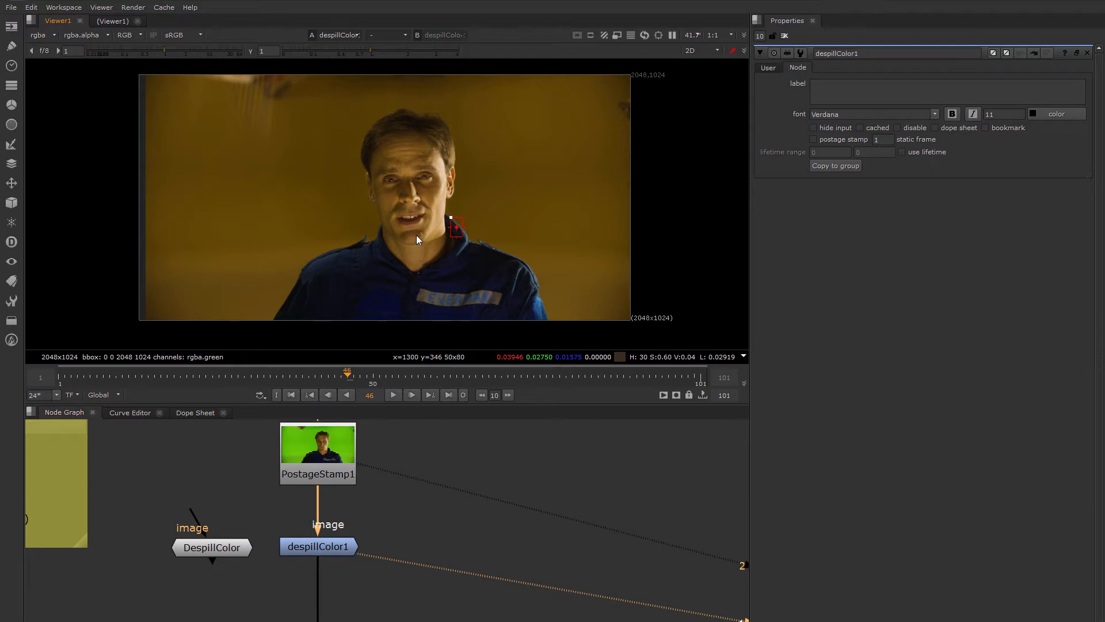
{"action": "right_click", "coordinate": [506, 225], "text": "ctrl"}
{"action": "left_click", "coordinate": [767, 68]}
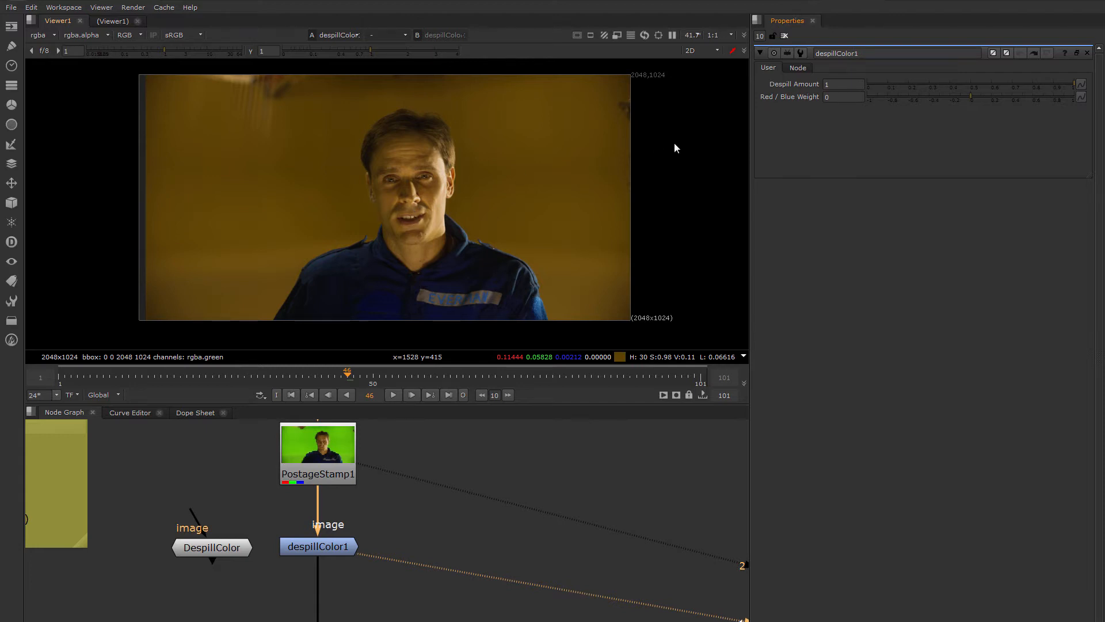
{"action": "scroll", "coordinate": [379, 201], "scroll_direction": "up", "scroll_amount": 8}
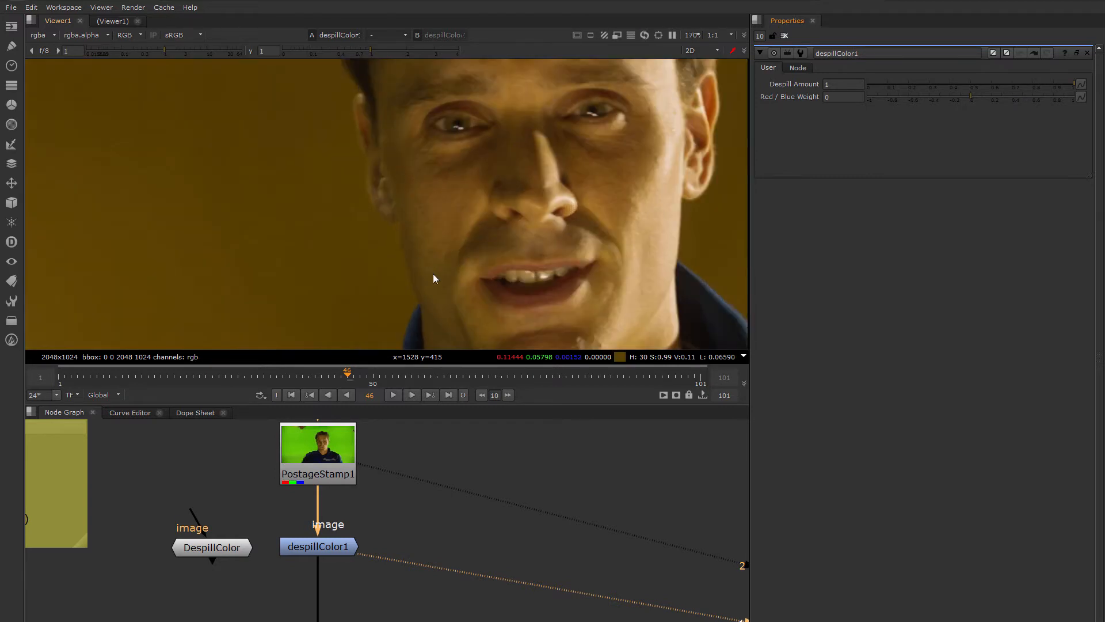
{"action": "scroll", "coordinate": [441, 259], "scroll_direction": "down", "scroll_amount": 4}
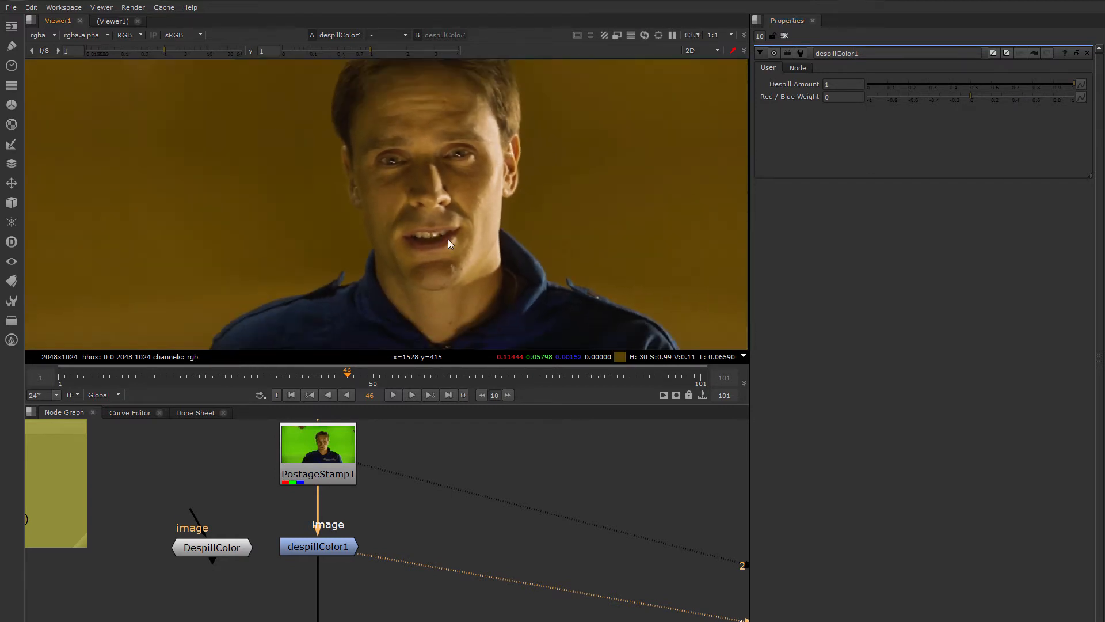
{"action": "scroll", "coordinate": [468, 248], "scroll_direction": "down", "scroll_amount": 2}
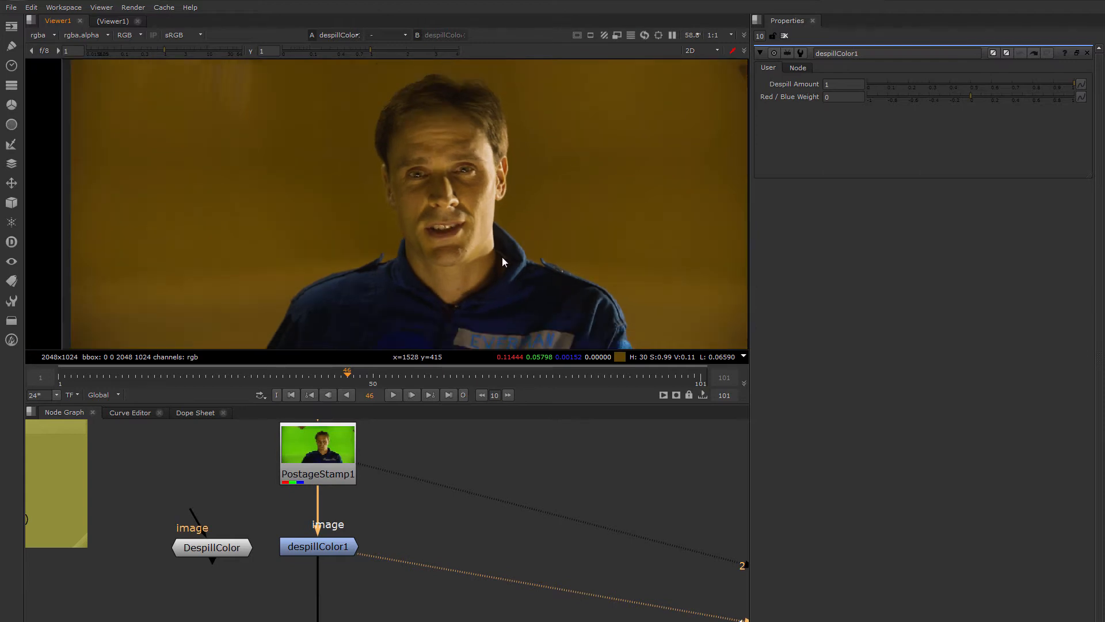
{"action": "scroll", "coordinate": [460, 245], "scroll_direction": "down", "scroll_amount": 2}
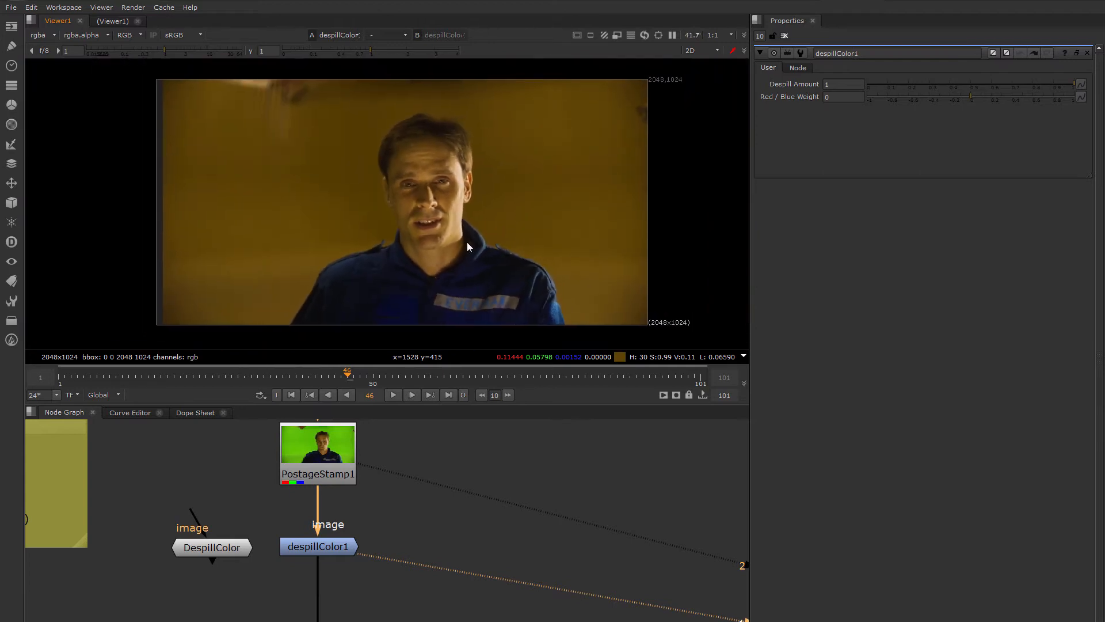
Step: Copy the despillColor1 gizmo to a group again and delete the unconnected DespillColor node
{"action": "double_click", "coordinate": [314, 546]}
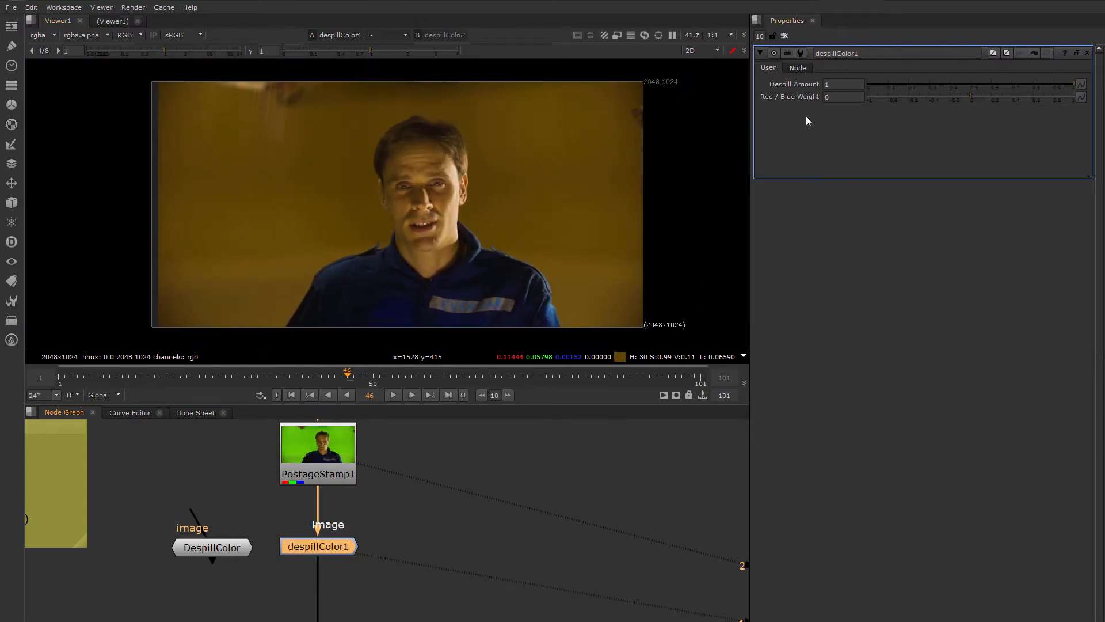
{"action": "left_click", "coordinate": [797, 68]}
{"action": "left_click", "coordinate": [836, 166]}
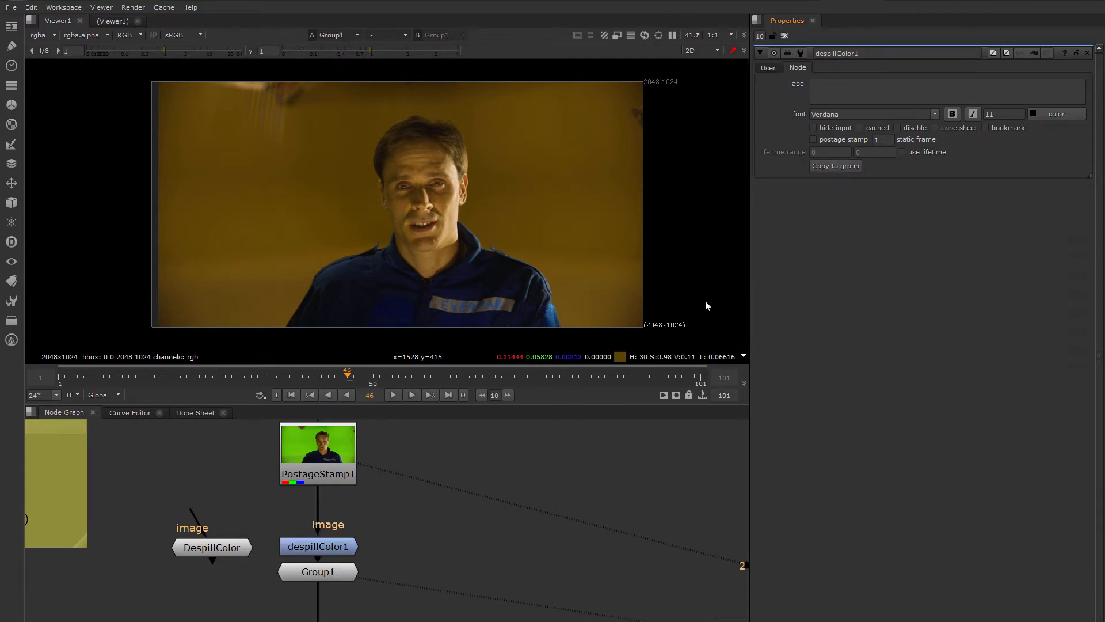
{"action": "left_click_drag", "start_coordinate": [225, 549], "coordinate": [209, 550]}
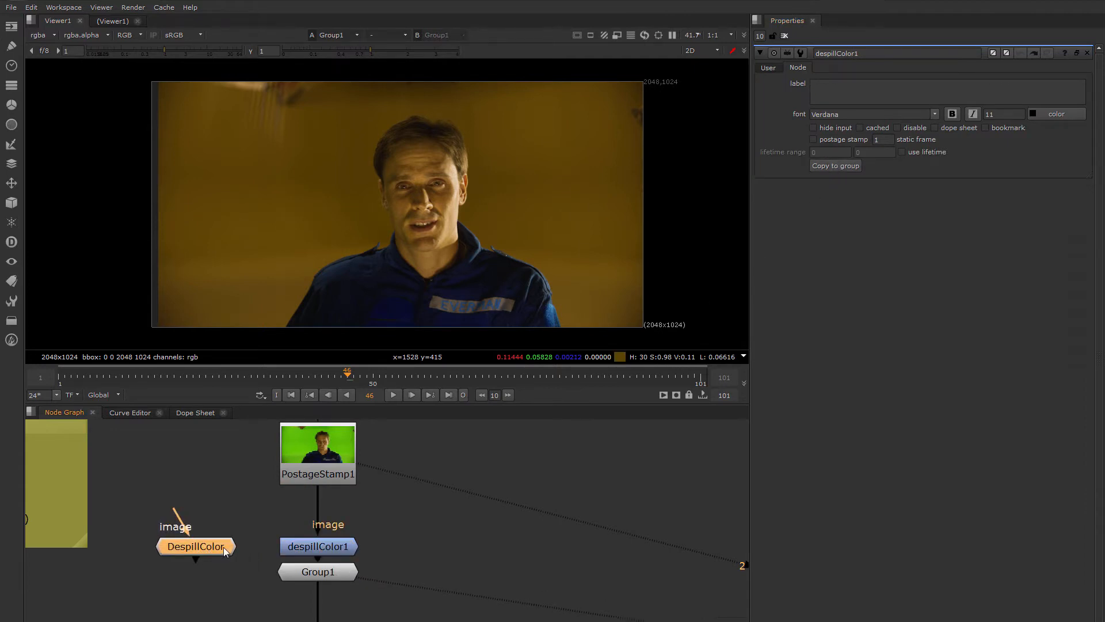
{"action": "key", "text": "Delete"}
Step: Detach the new group from the node stream and place it beside despillColor1
{"action": "left_click_drag", "start_coordinate": [322, 572], "coordinate": [468, 572]}
{"action": "left_click_drag", "start_coordinate": [411, 545], "coordinate": [415, 547]}
{"action": "mouse_move", "coordinate": [462, 572]}
{"action": "left_mouse_down"}
{"action": "mouse_move", "coordinate": [471, 564]}
{"action": "mouse_move", "coordinate": [454, 553]}
{"action": "left_mouse_up"}
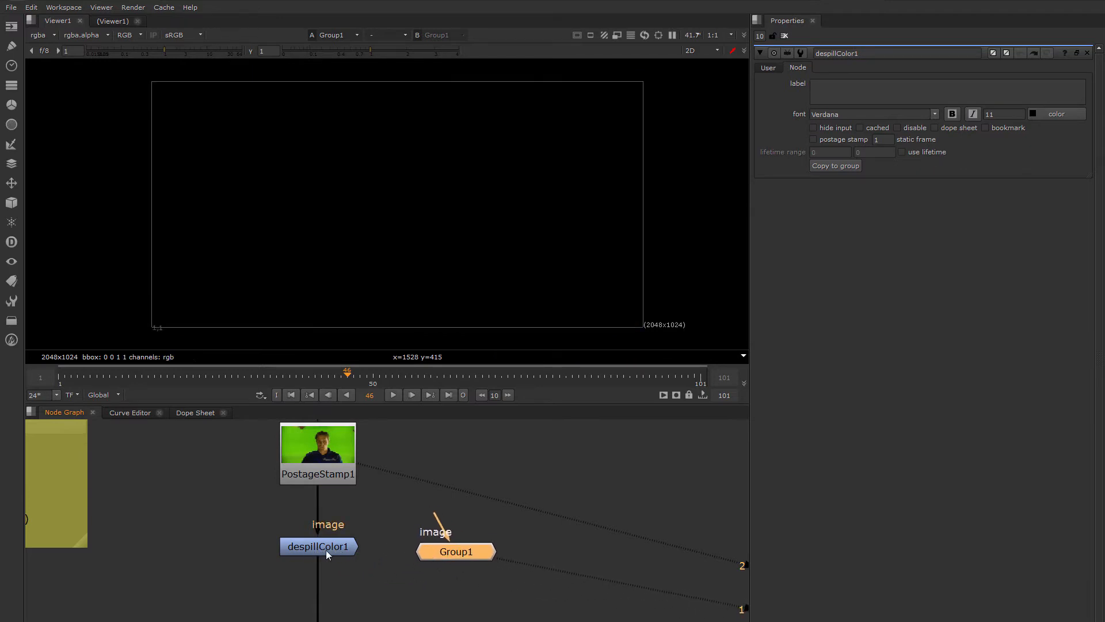
{"action": "left_click_drag", "start_coordinate": [447, 554], "coordinate": [445, 551]}
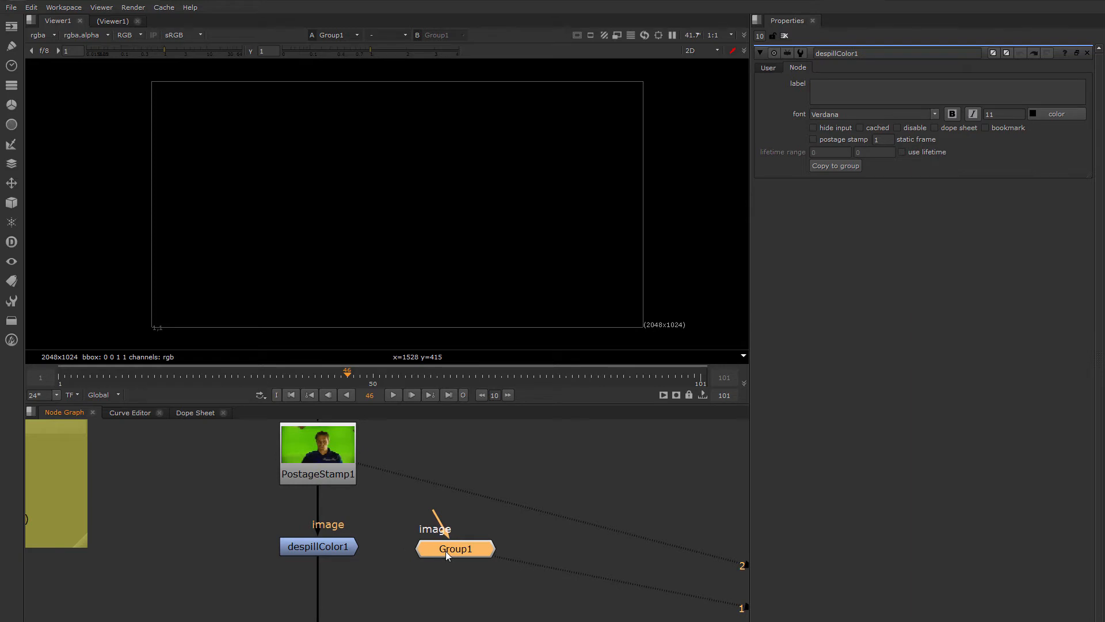
Step: Open Group1's internal node graph and move its nodes apart to make room between the Limit_G_by_RBMix node and Output1
{"action": "key", "text": "ctrl+Return"}
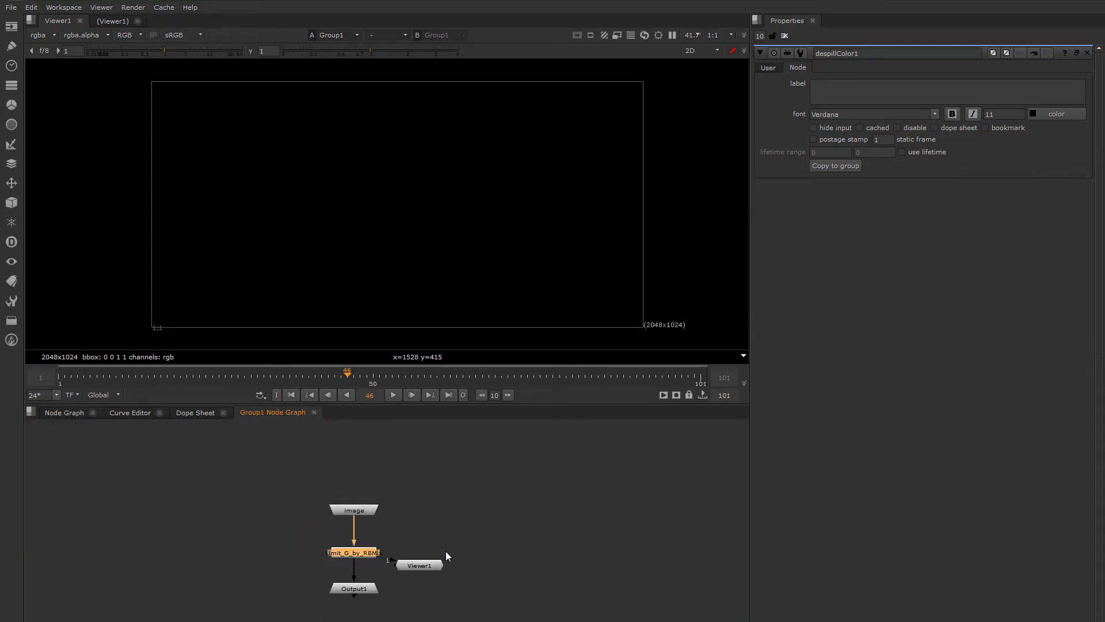
{"action": "scroll", "coordinate": [432, 564], "scroll_direction": "up", "scroll_amount": 3}
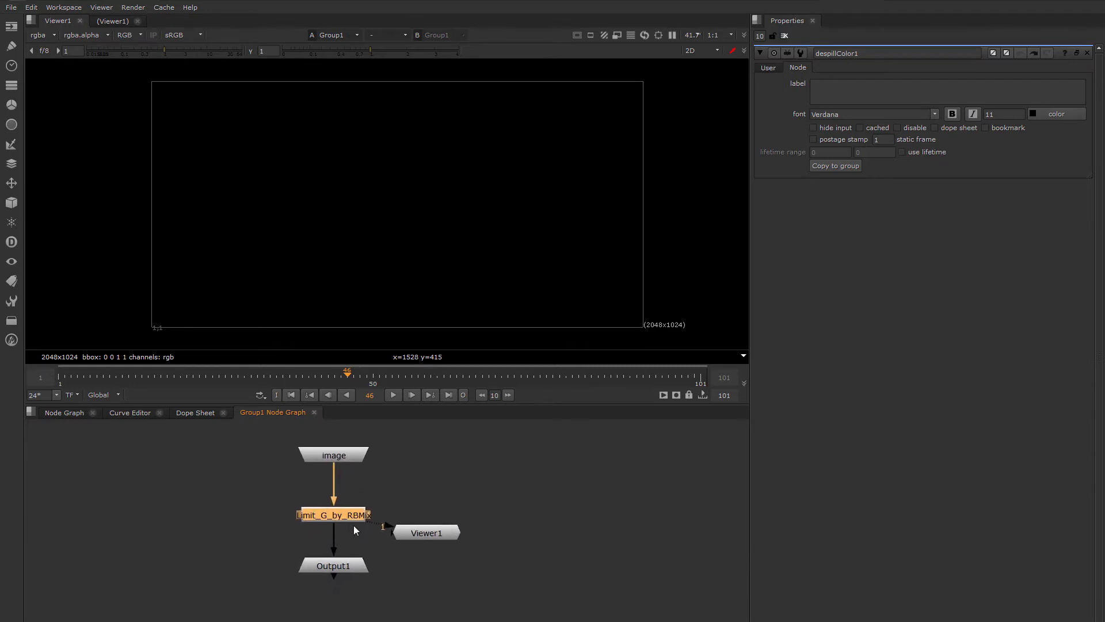
{"action": "left_click_drag", "start_coordinate": [350, 500], "coordinate": [350, 482]}
{"action": "left_click_drag", "start_coordinate": [333, 565], "coordinate": [333, 575]}
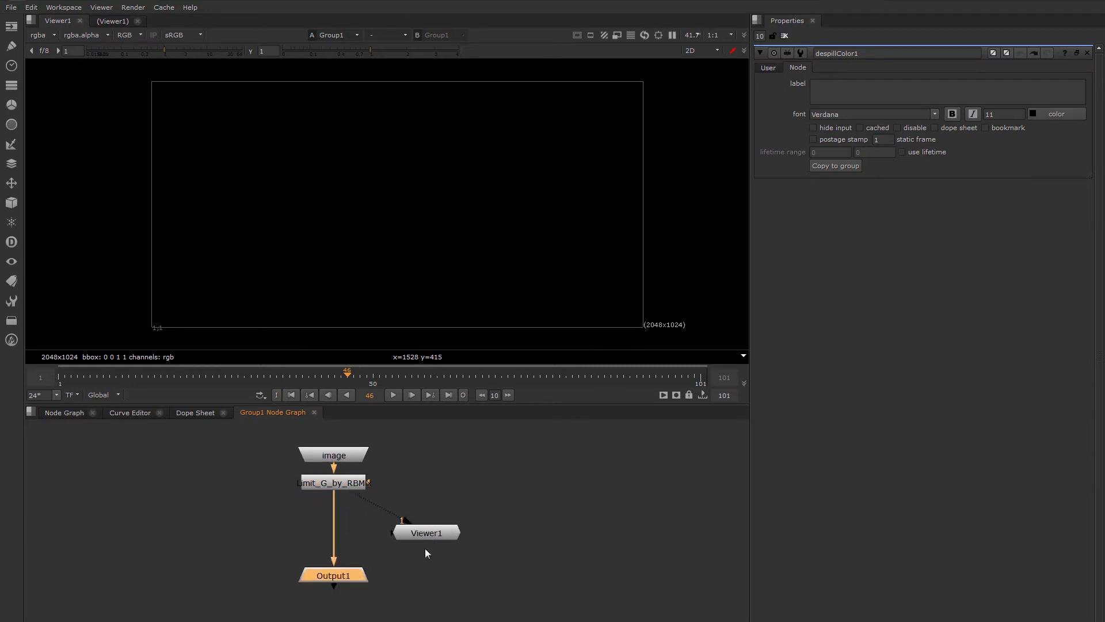
{"action": "left_click_drag", "start_coordinate": [445, 534], "coordinate": [502, 518]}
Step: Insert a HueCorrect node between the Limit_G_by_RBMix node and Output1
{"action": "left_click", "coordinate": [347, 484]}
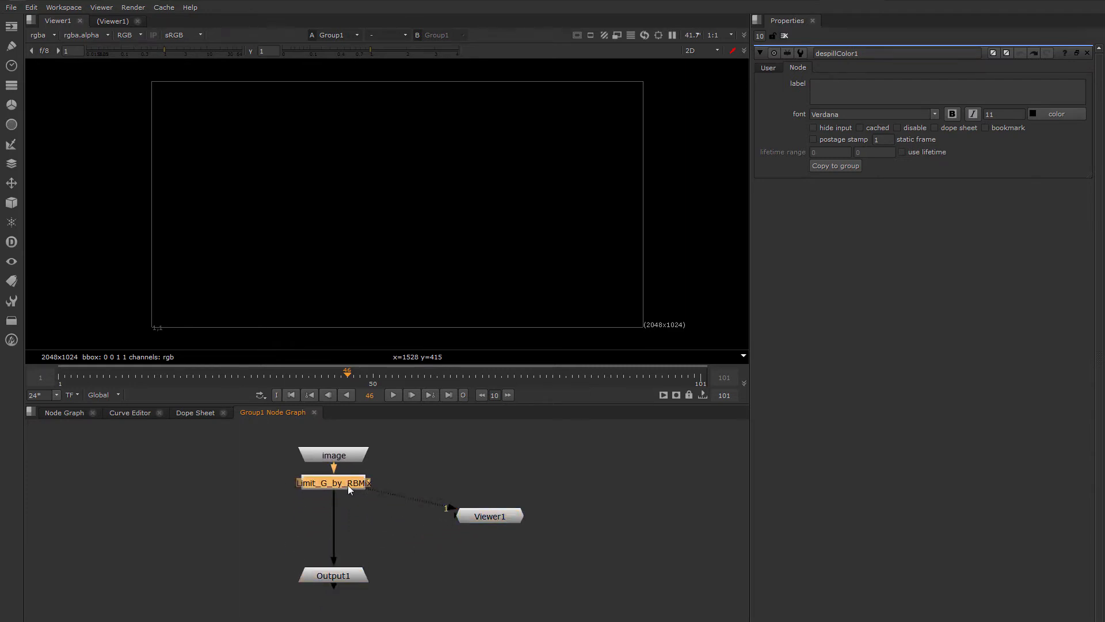
{"action": "key", "text": "Tab"}
{"action": "type", "text": "hu"}
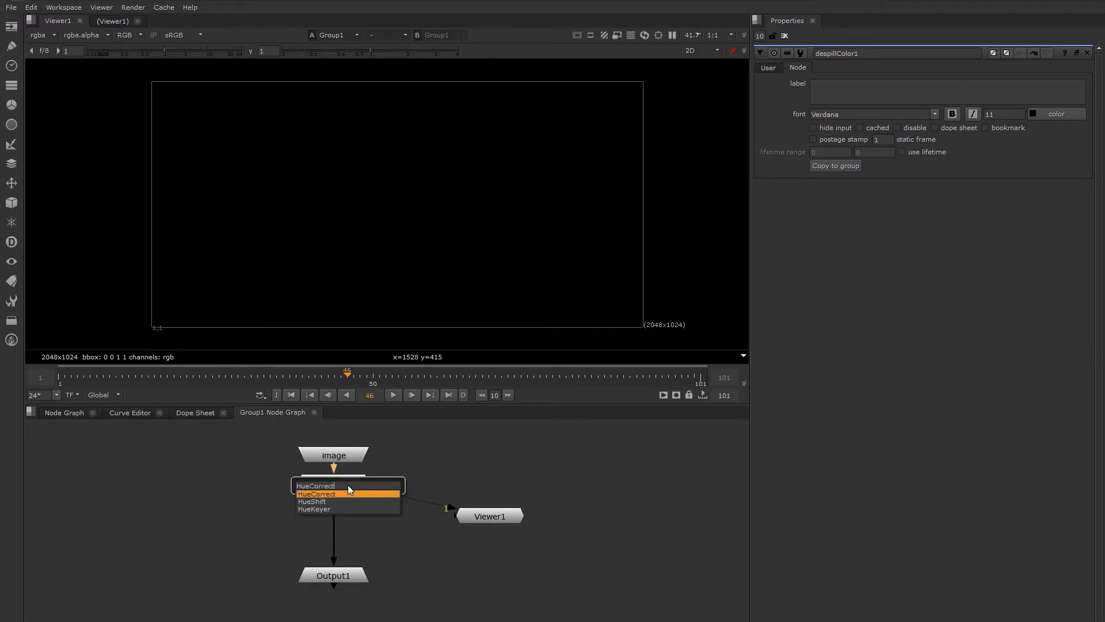
{"action": "key", "text": "Return"}
{"action": "left_click_drag", "start_coordinate": [348, 485], "coordinate": [351, 514]}
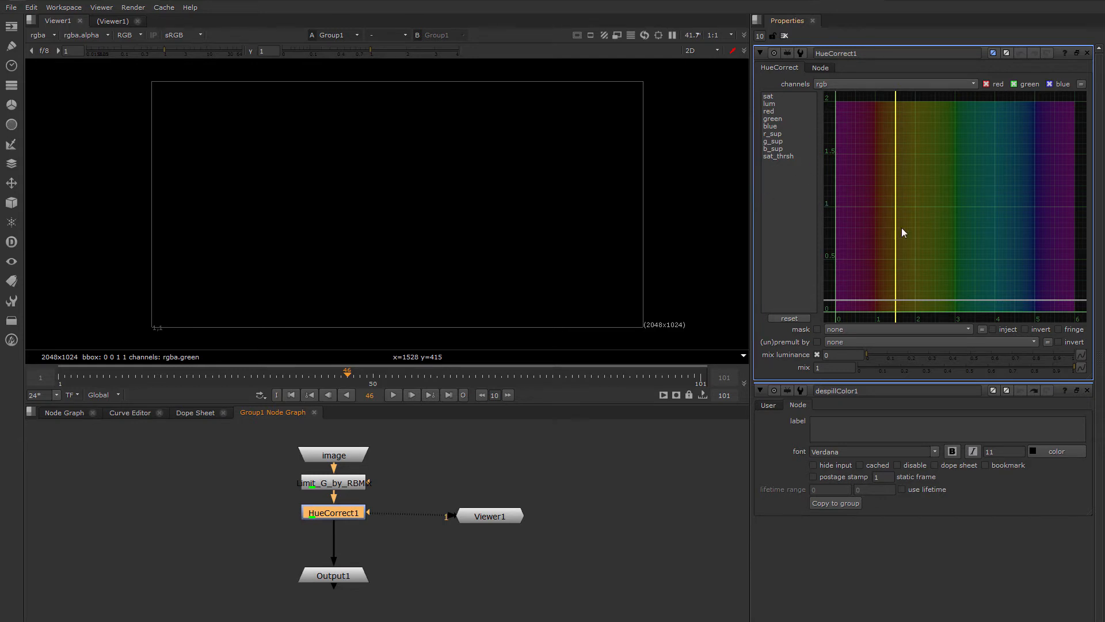
Step: Display the b_sup curve of HueCorrect1 and space the HueCorrect1 and Limit_G_by_RBMix nodes more evenly in the chain
{"action": "left_click", "coordinate": [774, 149]}
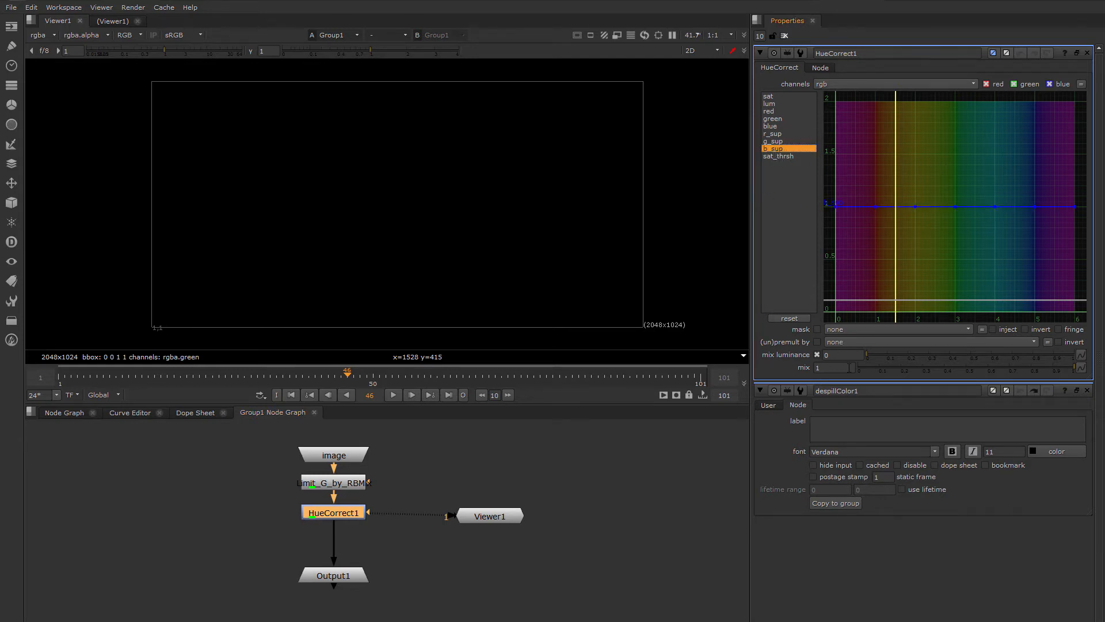
{"action": "left_click", "coordinate": [612, 510]}
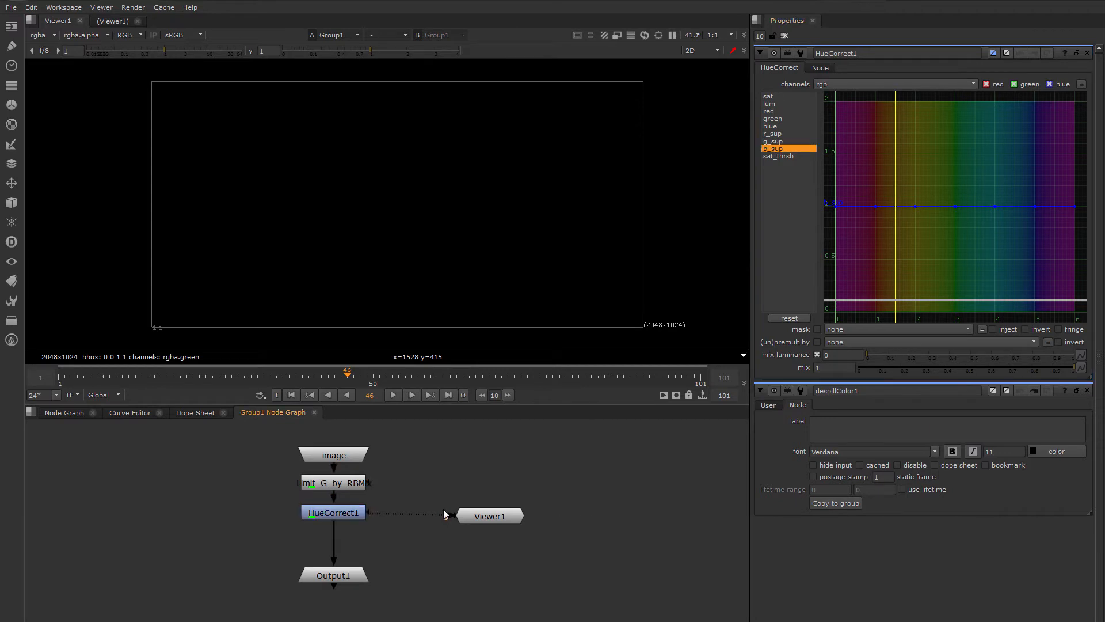
{"action": "left_click_drag", "start_coordinate": [347, 513], "coordinate": [351, 521]}
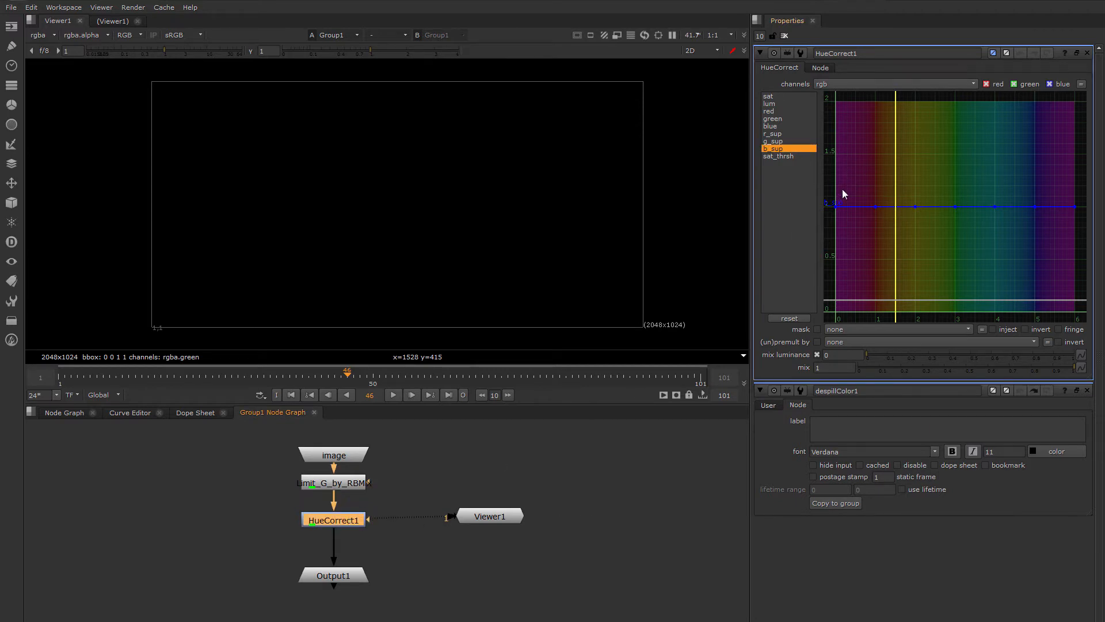
{"action": "left_click_drag", "start_coordinate": [351, 487], "coordinate": [352, 528]}
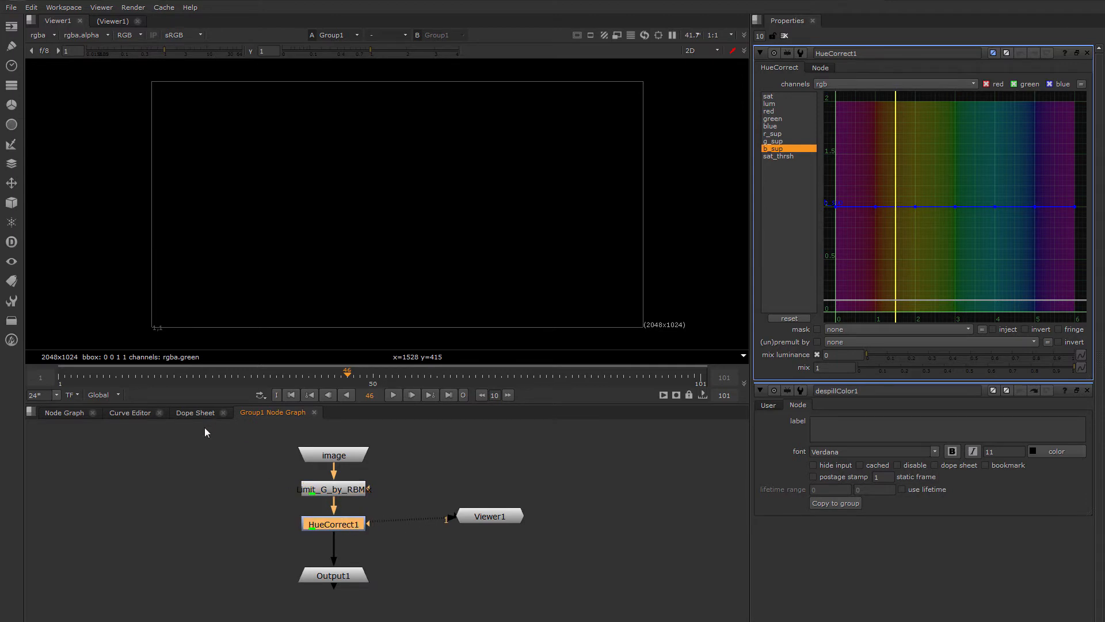
Step: Return to the main node graph and add HueCorrect1's hue knob to Group1's user knobs
{"action": "left_click", "coordinate": [71, 413]}
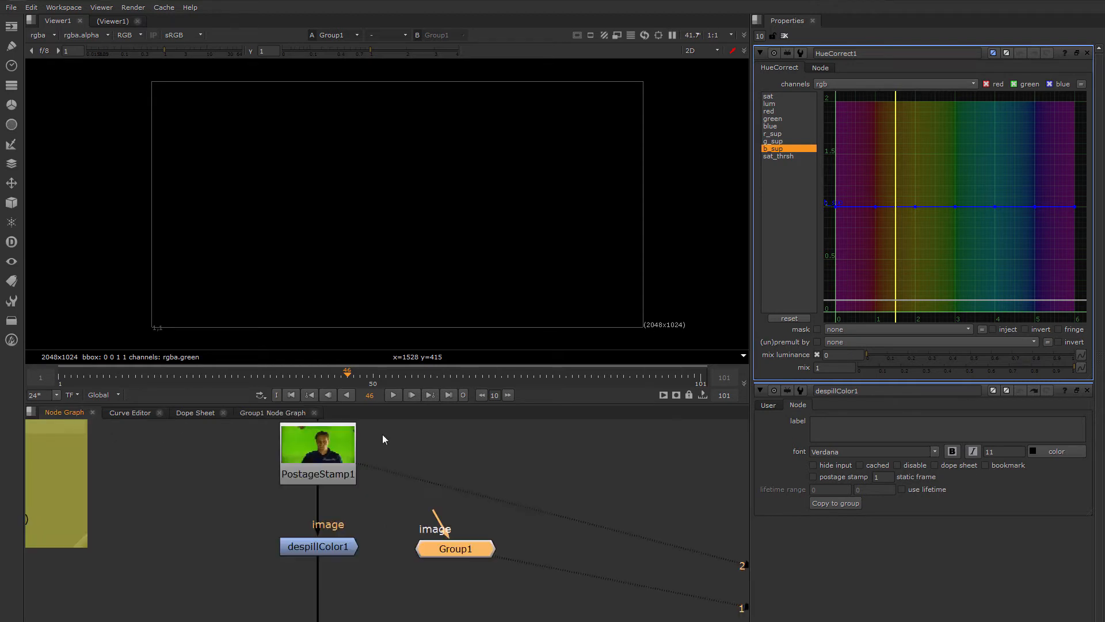
{"action": "double_click", "coordinate": [464, 551]}
{"action": "right_click", "coordinate": [787, 140]}
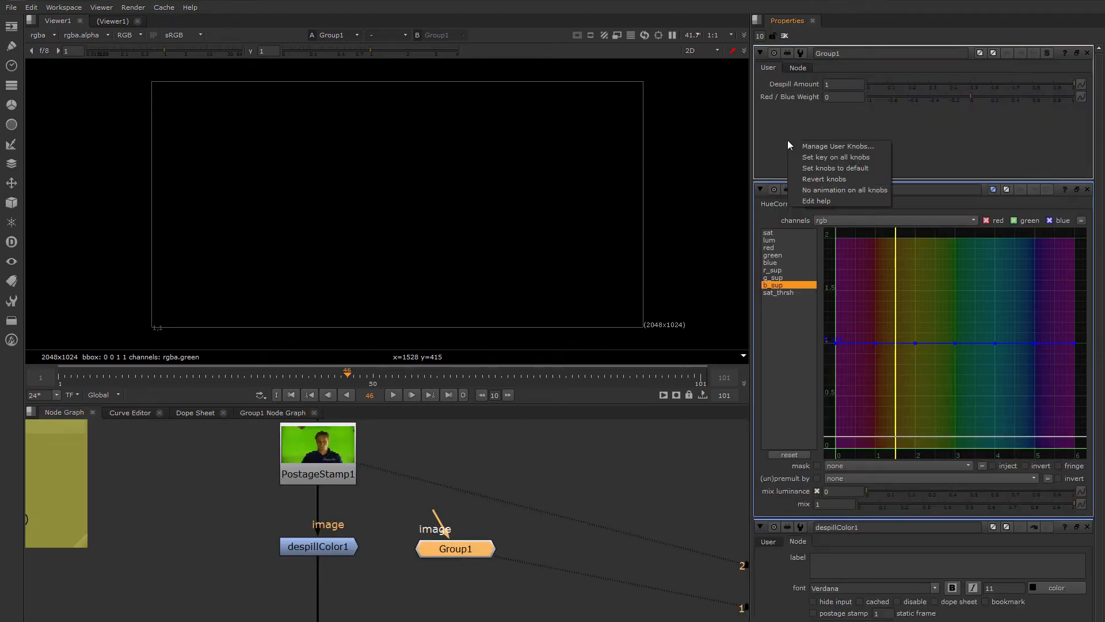
{"action": "left_click", "coordinate": [838, 146]}
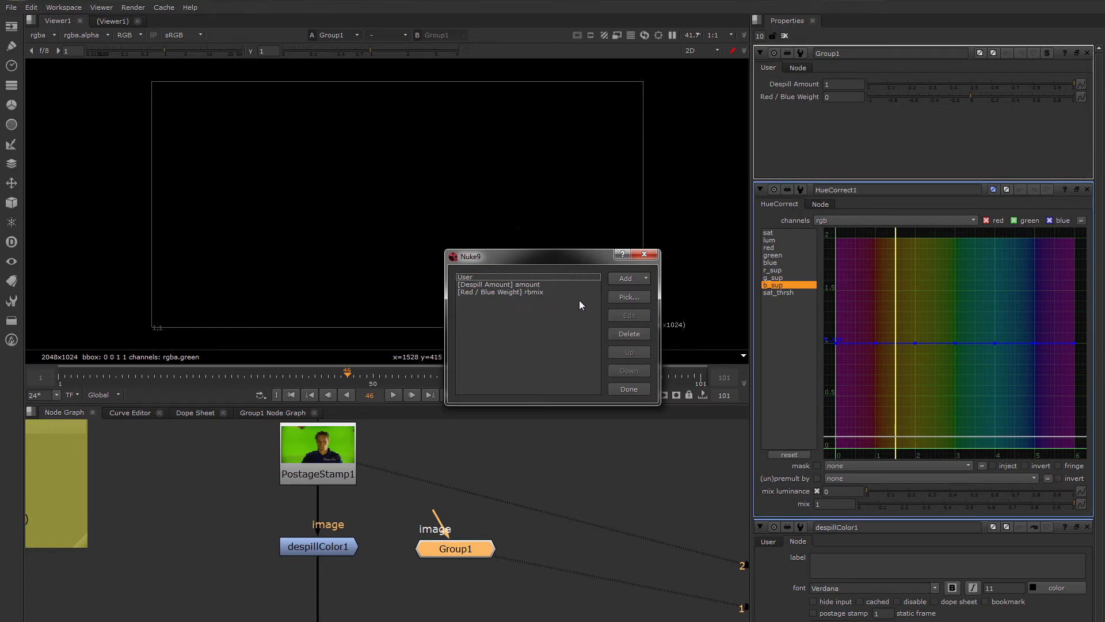
{"action": "left_click", "coordinate": [627, 298]}
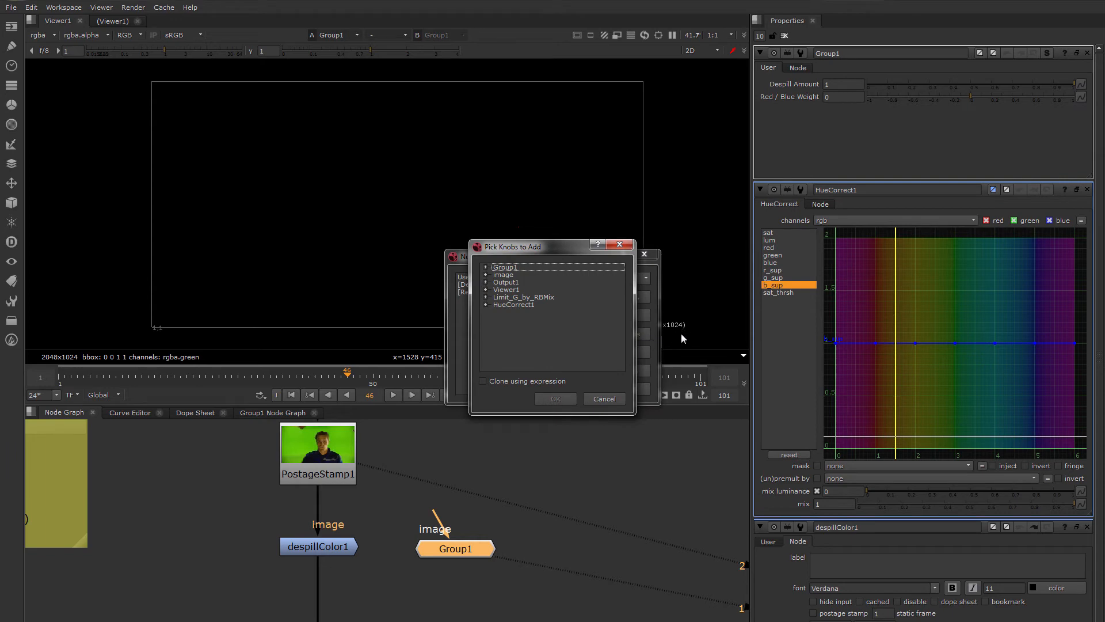
{"action": "left_click", "coordinate": [485, 305]}
{"action": "left_click", "coordinate": [497, 312]}
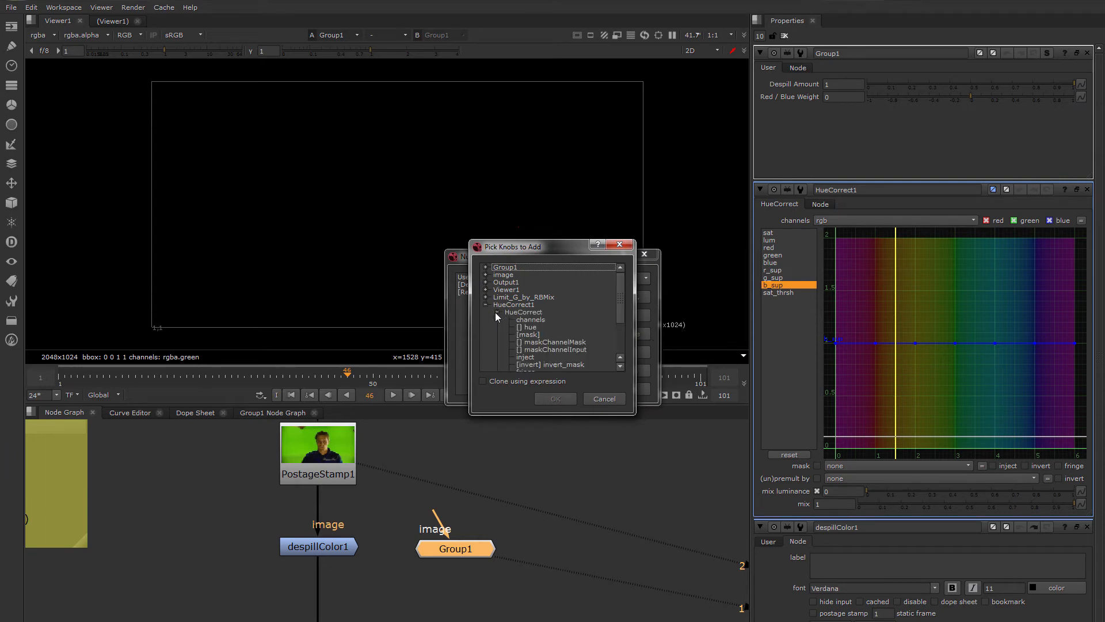
{"action": "left_click_drag", "start_coordinate": [623, 306], "coordinate": [621, 319]}
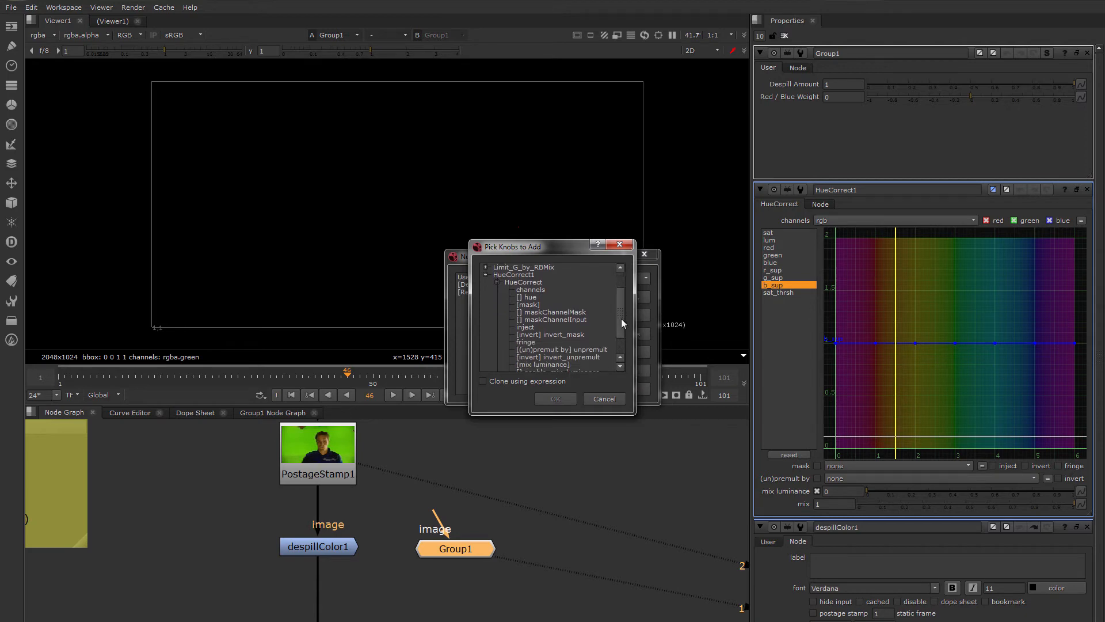
{"action": "left_click", "coordinate": [525, 297]}
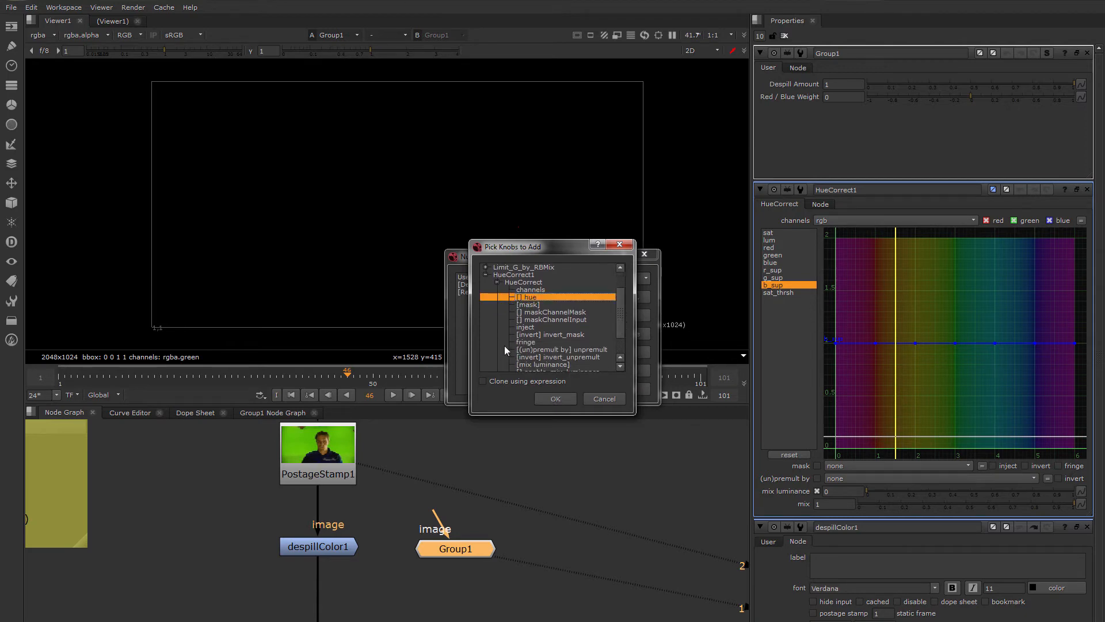
{"action": "left_click", "coordinate": [556, 398]}
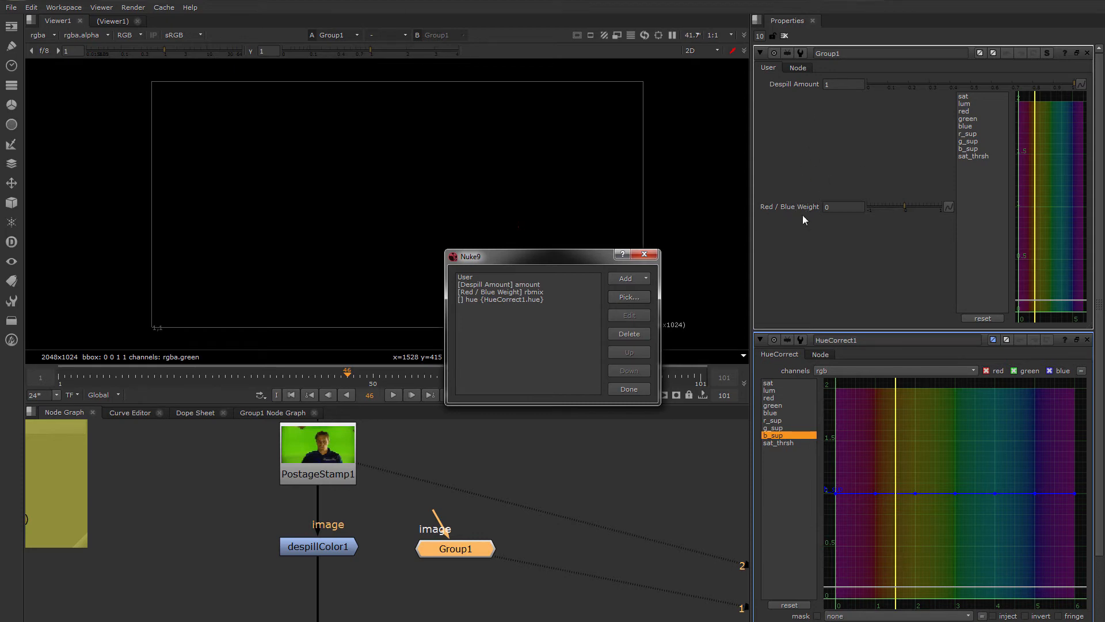
{"action": "left_click", "coordinate": [510, 291]}
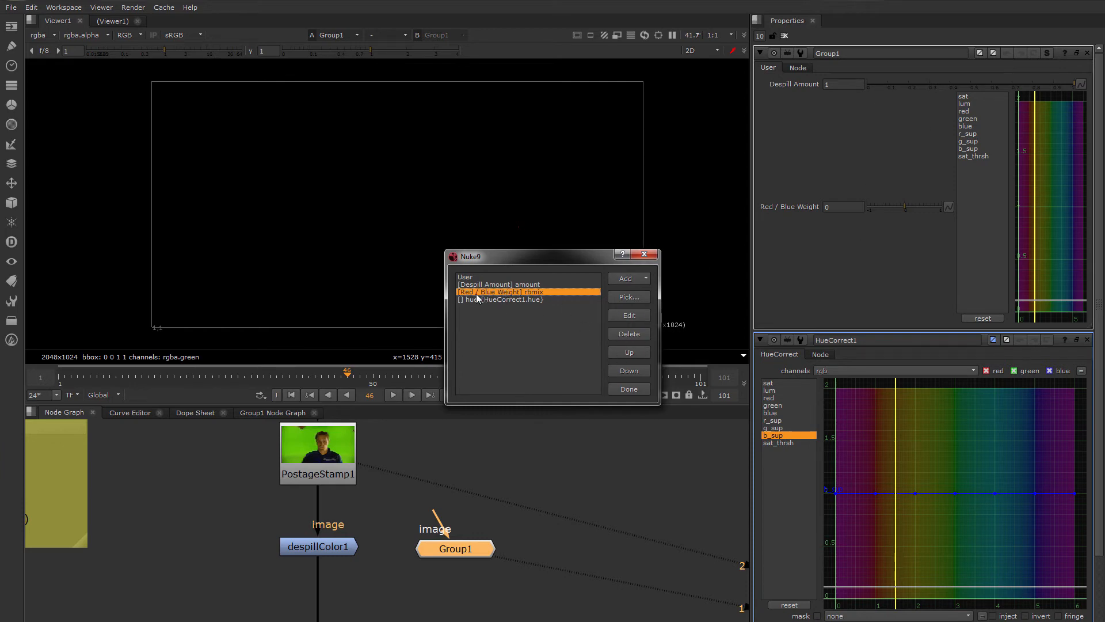
{"action": "left_click", "coordinate": [630, 318]}
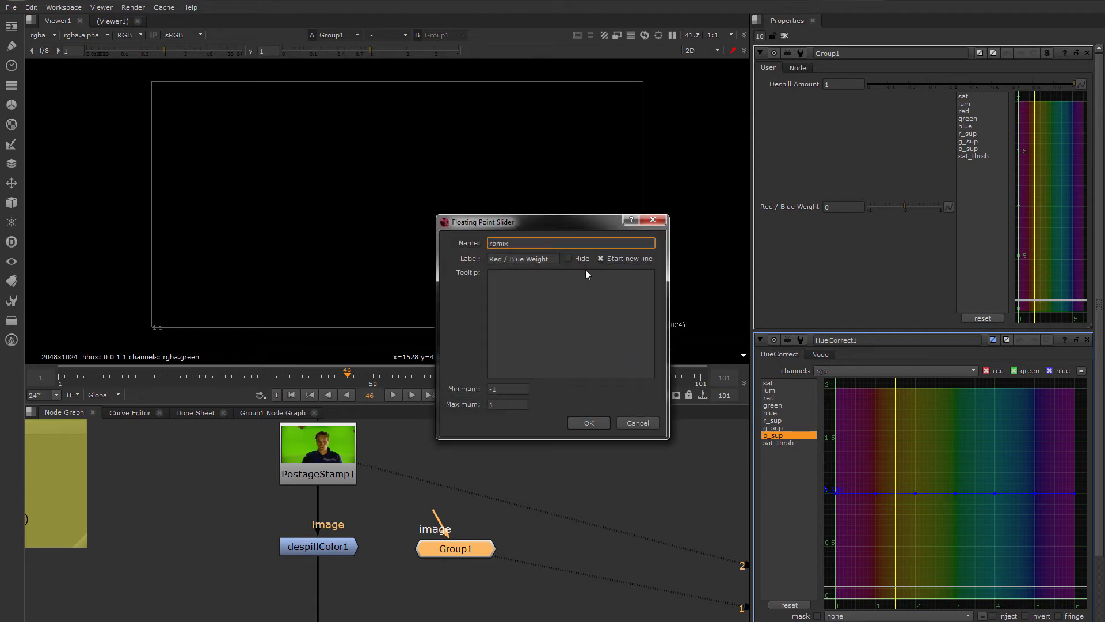
{"action": "left_click", "coordinate": [637, 423]}
Step: Set Group1's linked hue knob to start on a new line
{"action": "left_click", "coordinate": [507, 298]}
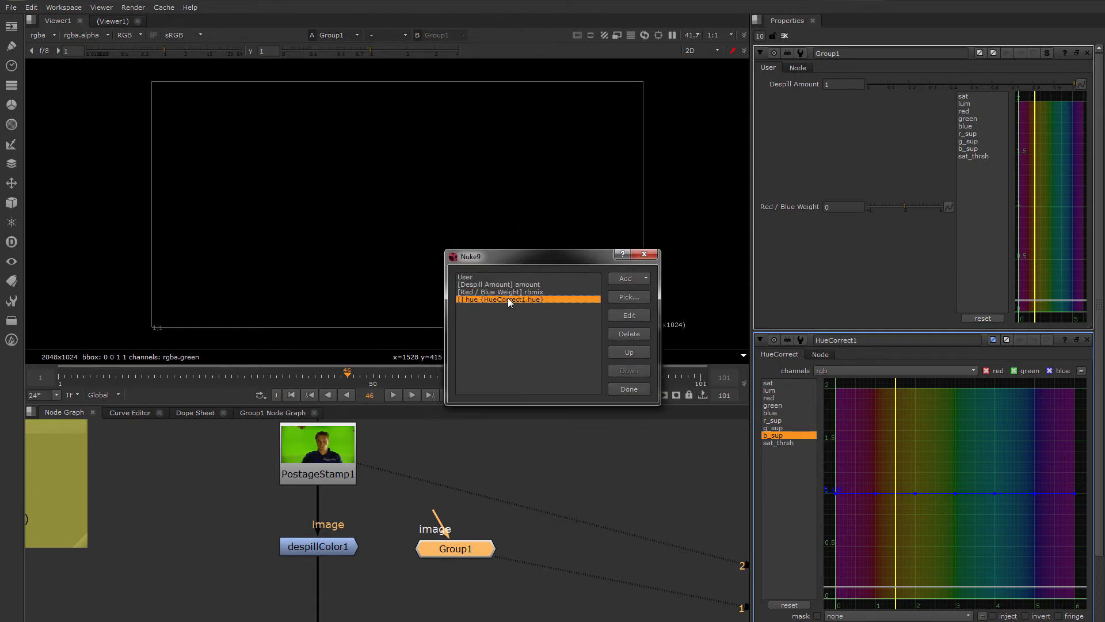
{"action": "left_click", "coordinate": [628, 316]}
{"action": "left_click", "coordinate": [642, 280]}
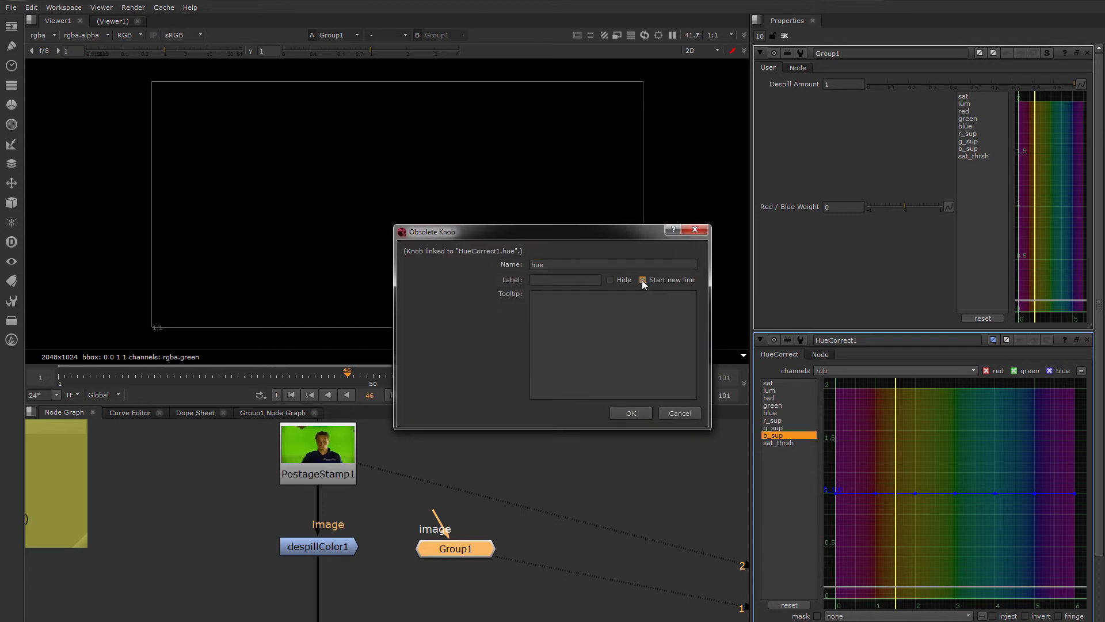
{"action": "left_click", "coordinate": [633, 416]}
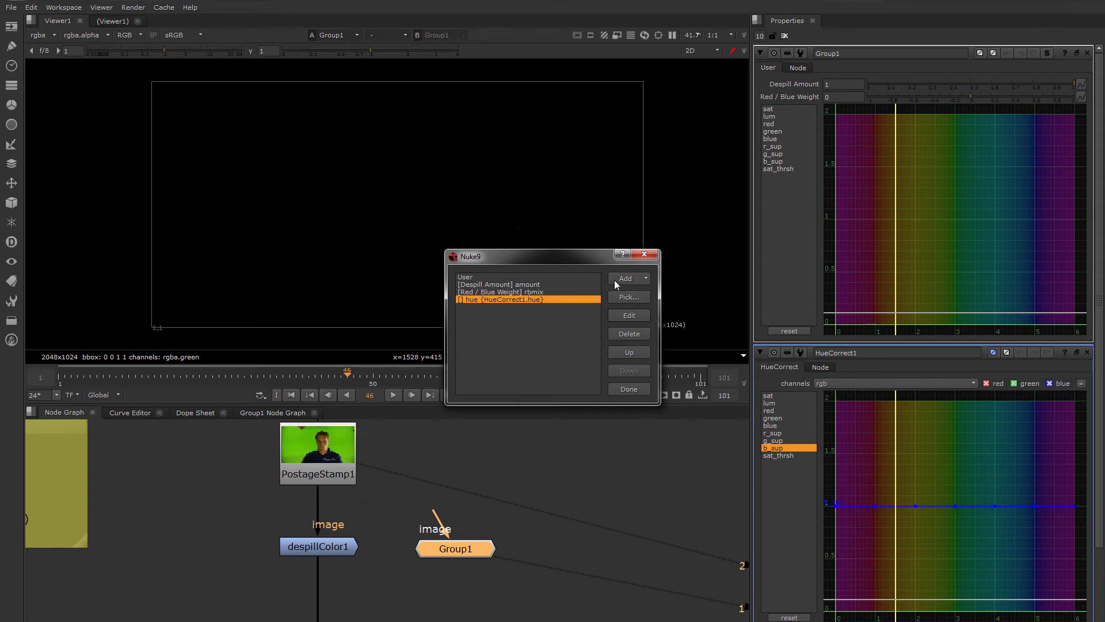
Step: Add a divider line below the Red / Blue Weight knob in Group1's user knobs
{"action": "left_click", "coordinate": [518, 291]}
{"action": "left_click", "coordinate": [633, 279]}
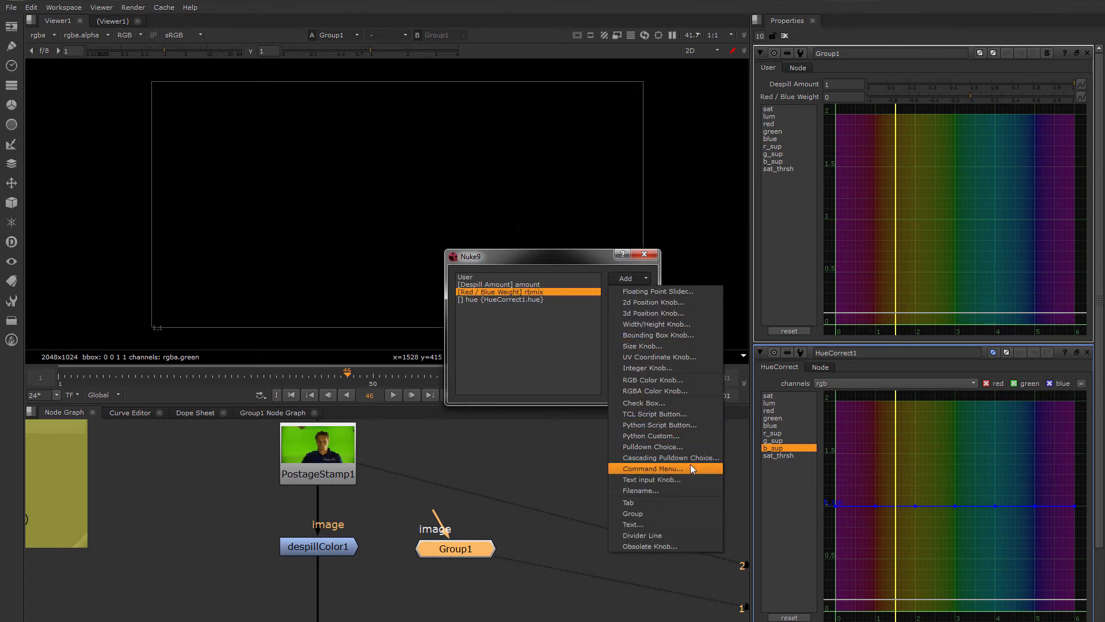
{"action": "left_click", "coordinate": [643, 534]}
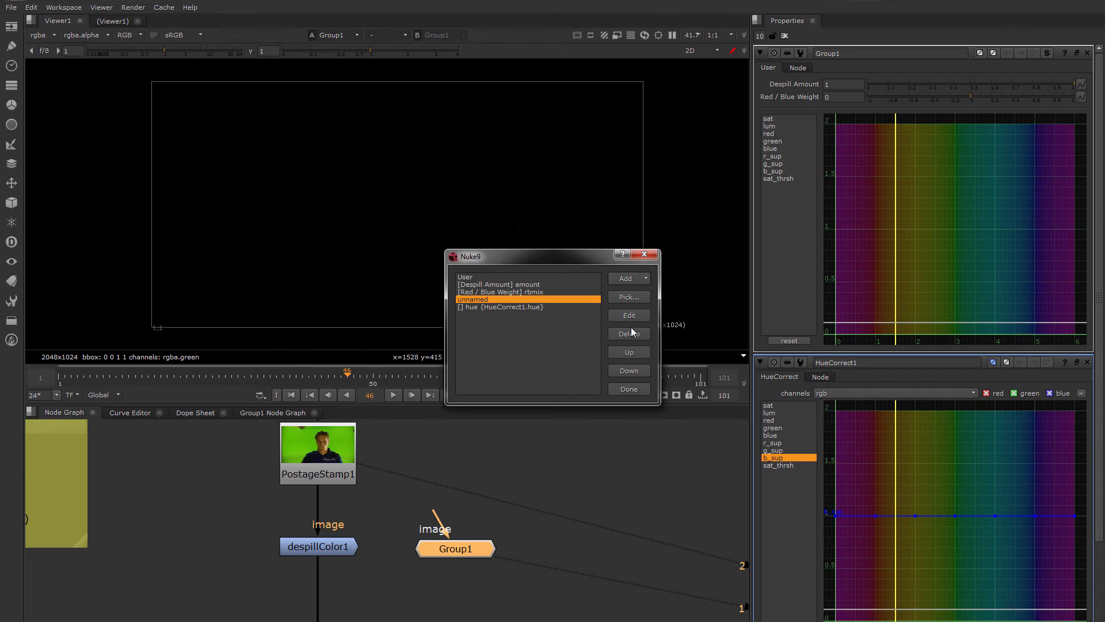
Step: Start a static text knob below the divider with the two-line text "HueCorrect Tweaks to screen suppress. Use a light hand!"
{"action": "left_click", "coordinate": [629, 280]}
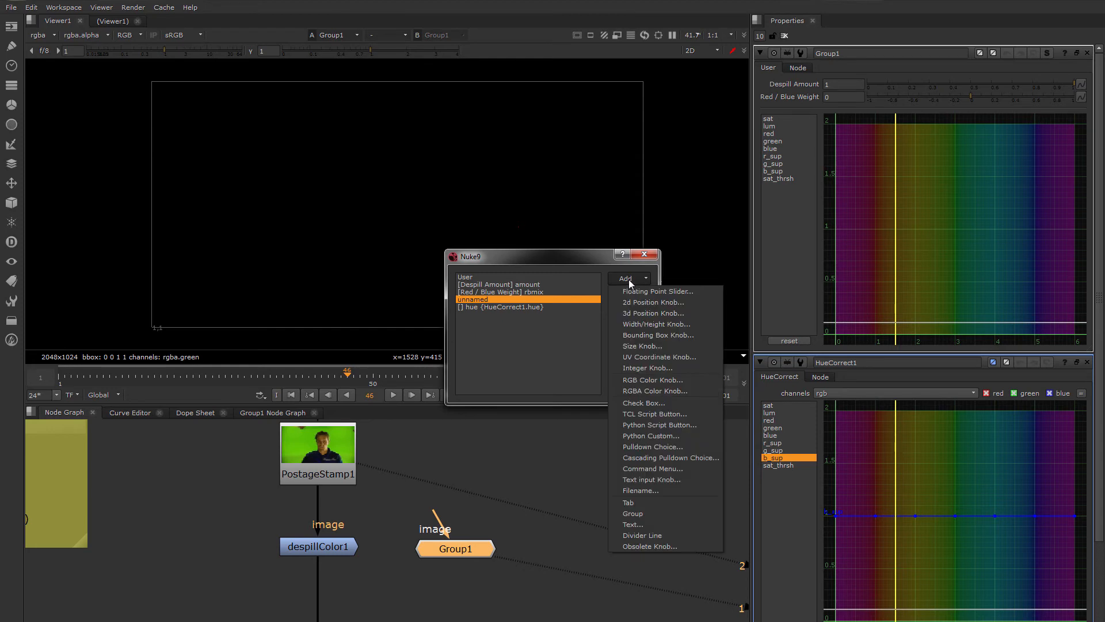
{"action": "left_click", "coordinate": [643, 524]}
{"action": "left_click", "coordinate": [519, 242]}
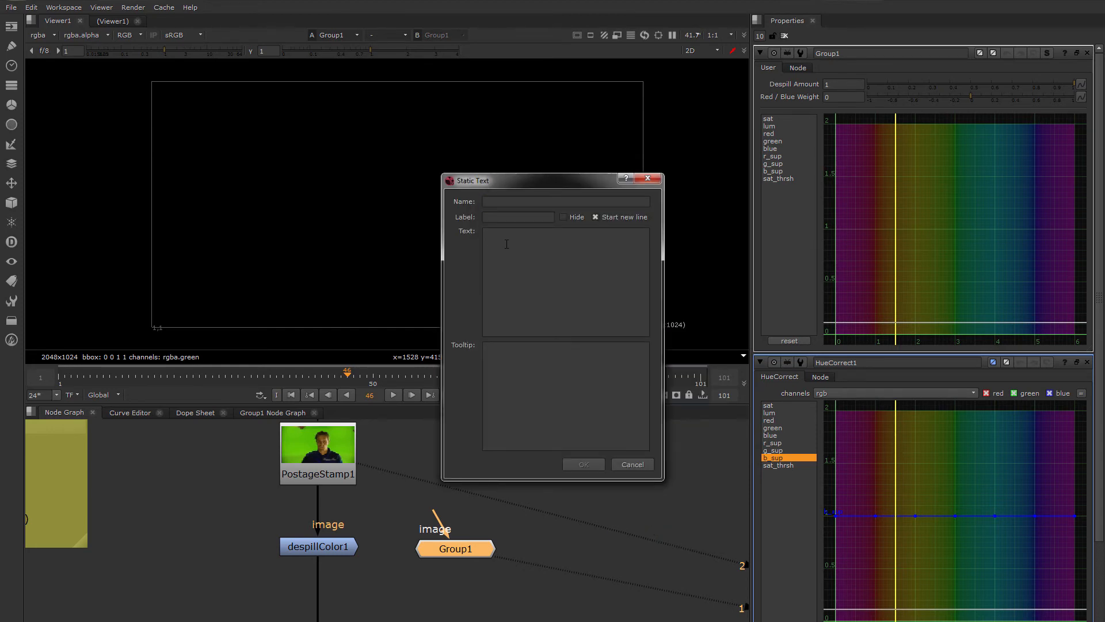
{"action": "type", "text": "HueCorrect Tweaks to screen suppress."}
{"action": "key", "text": "Return"}
{"action": "type", "text": "Use a light hand!"}
{"action": "left_click", "coordinate": [500, 217]}
{"action": "type", "text": "help"}
{"action": "key", "text": "BackSpace"}
{"action": "key", "text": "BackSpace"}
{"action": "key", "text": "BackSpace"}
{"action": "key", "text": "BackSpace"}
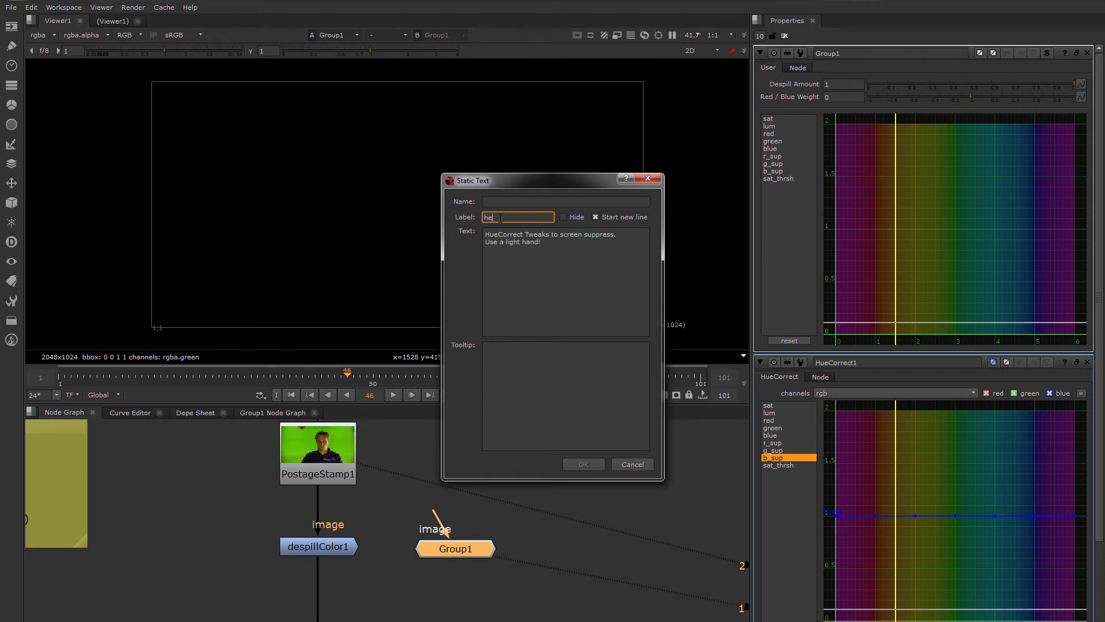
Step: Name the static text knob "tip" and add it to Group1's controls
{"action": "left_click", "coordinate": [502, 197]}
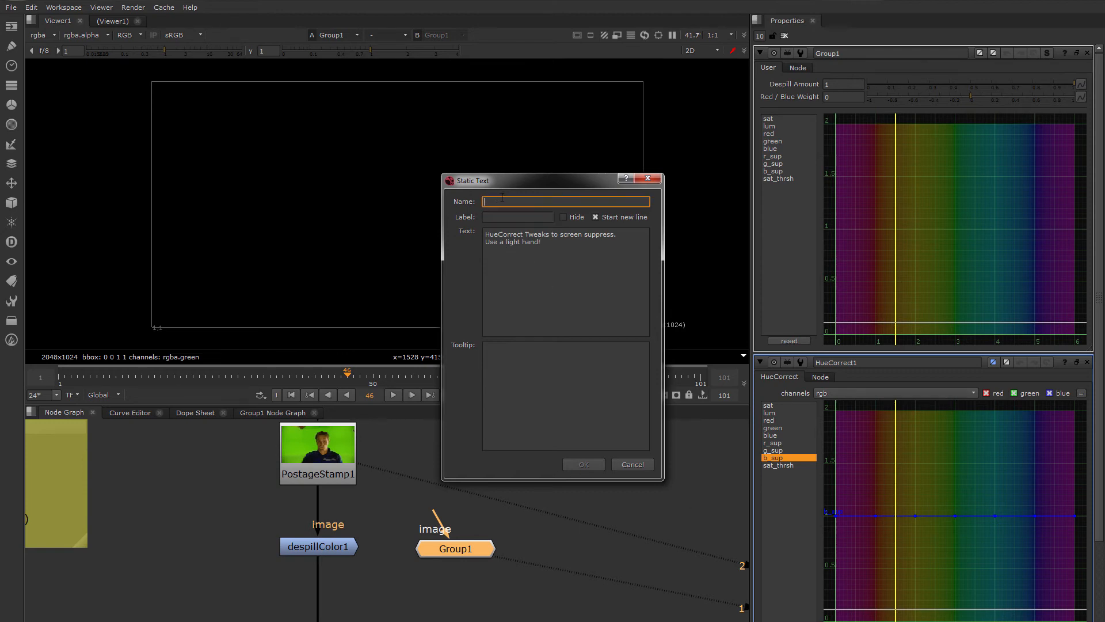
{"action": "type", "text": "h"}
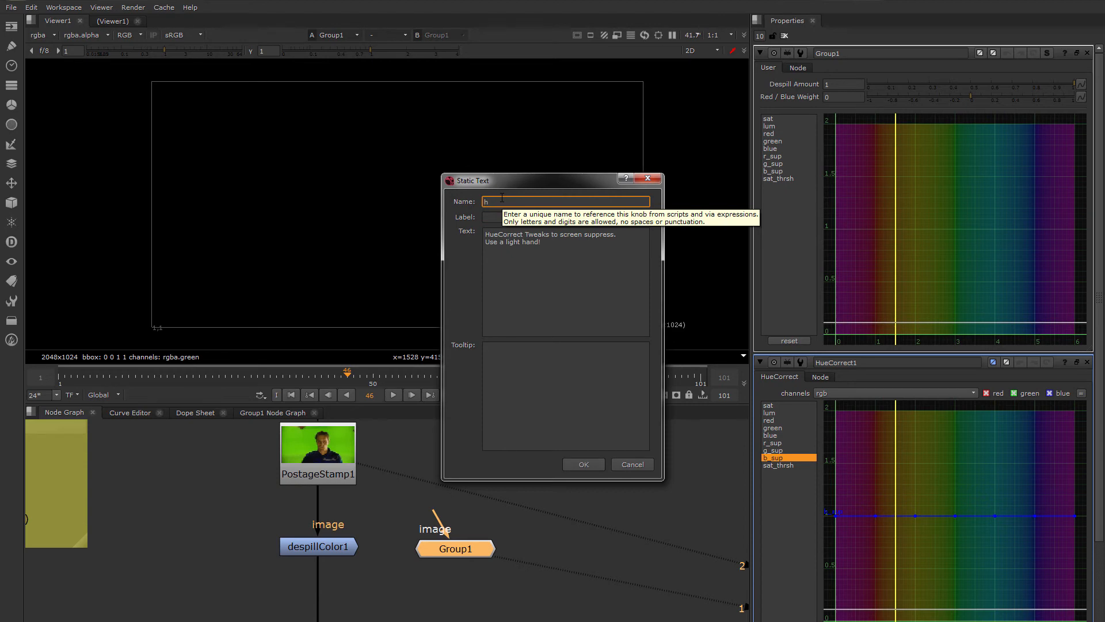
{"action": "key", "text": "BackSpace"}
{"action": "type", "text": "tip"}
{"action": "left_click", "coordinate": [583, 463]}
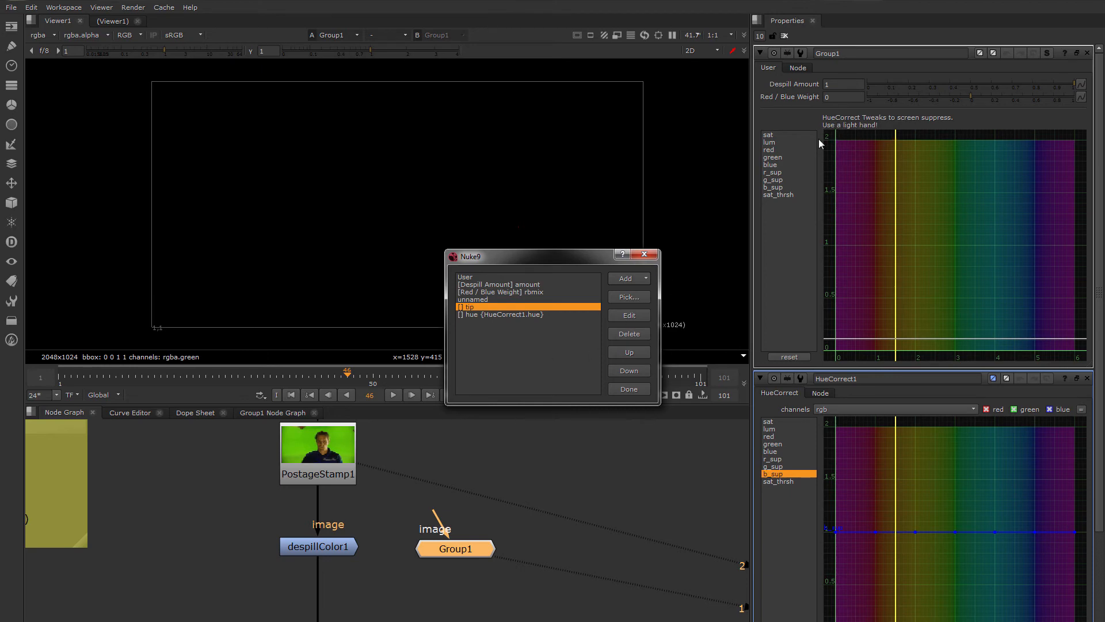
Step: Remove the line break from the tip knob's text so it reads as one line, and finish managing the user knobs
{"action": "left_click", "coordinate": [629, 315]}
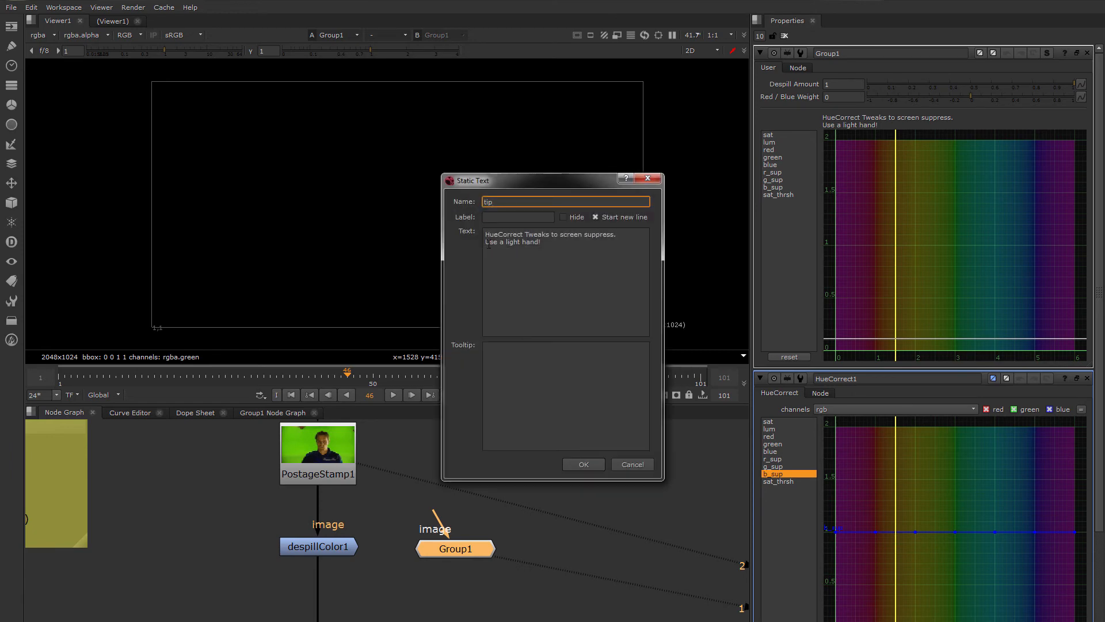
{"action": "left_click", "coordinate": [487, 244]}
{"action": "key", "text": "BackSpace"}
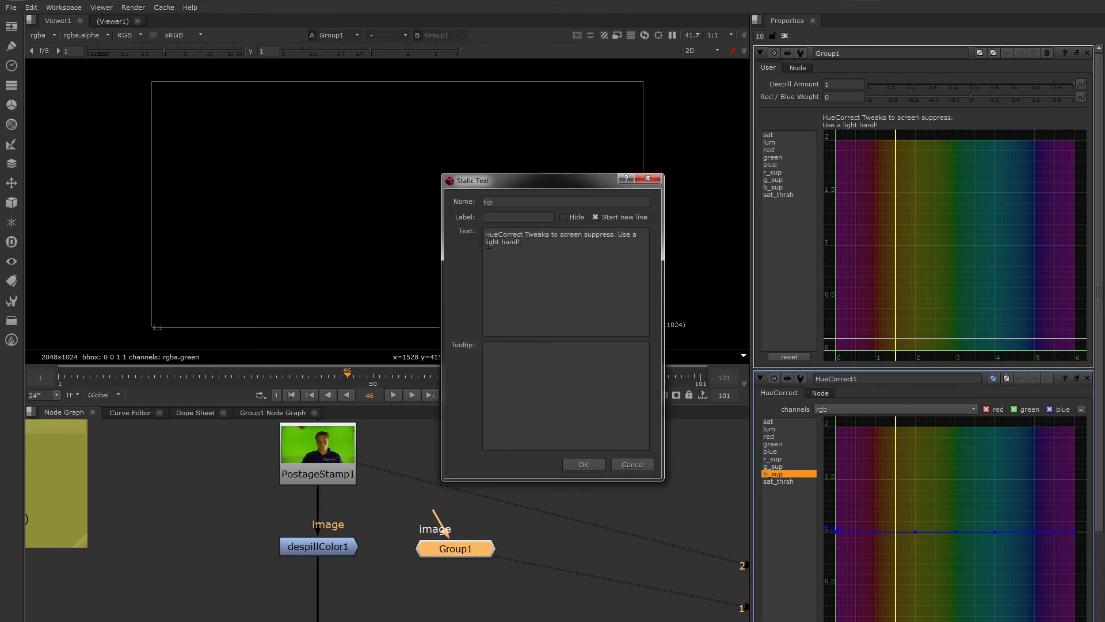
{"action": "left_click", "coordinate": [579, 466]}
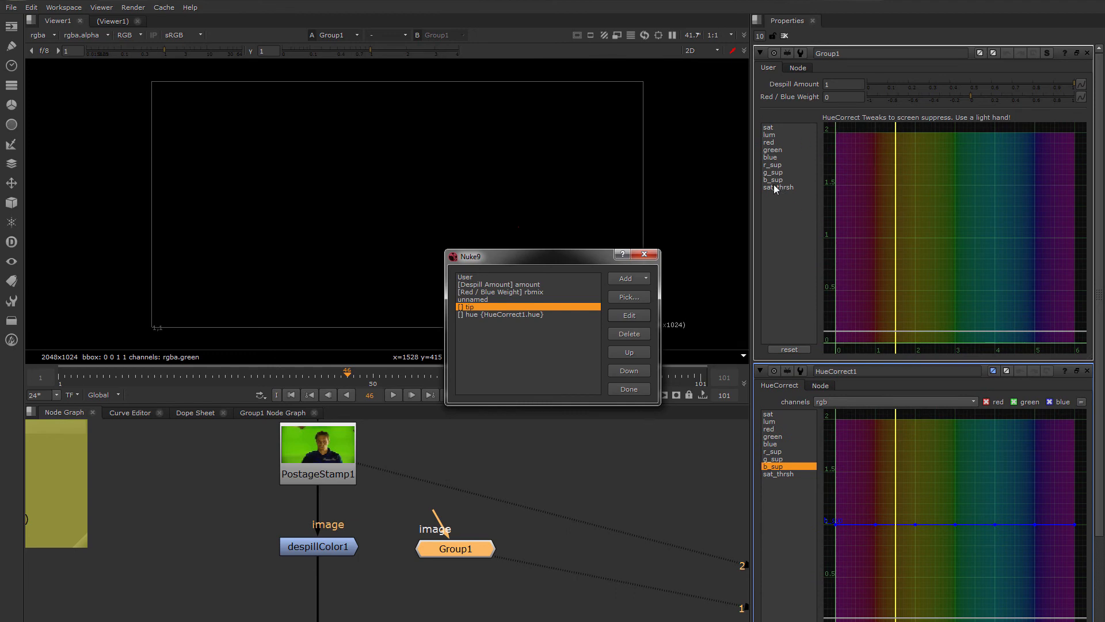
{"action": "left_click", "coordinate": [627, 391]}
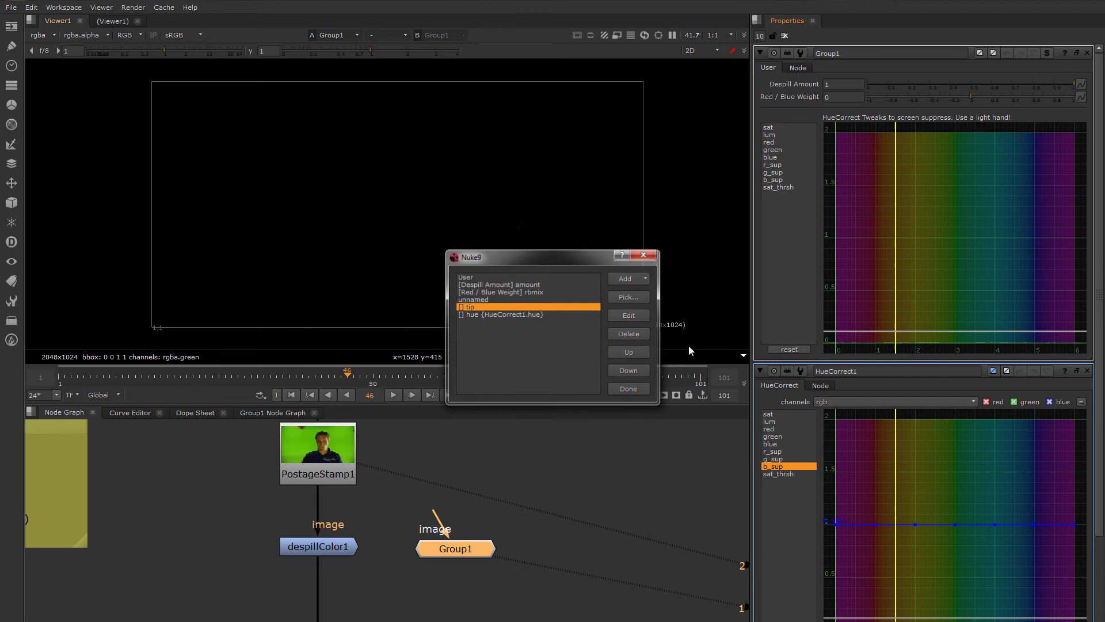
Step: Select the g_sup curve in Group1's hue controls and connect Group1's image input to PostageStamp1
{"action": "left_click", "coordinate": [775, 172]}
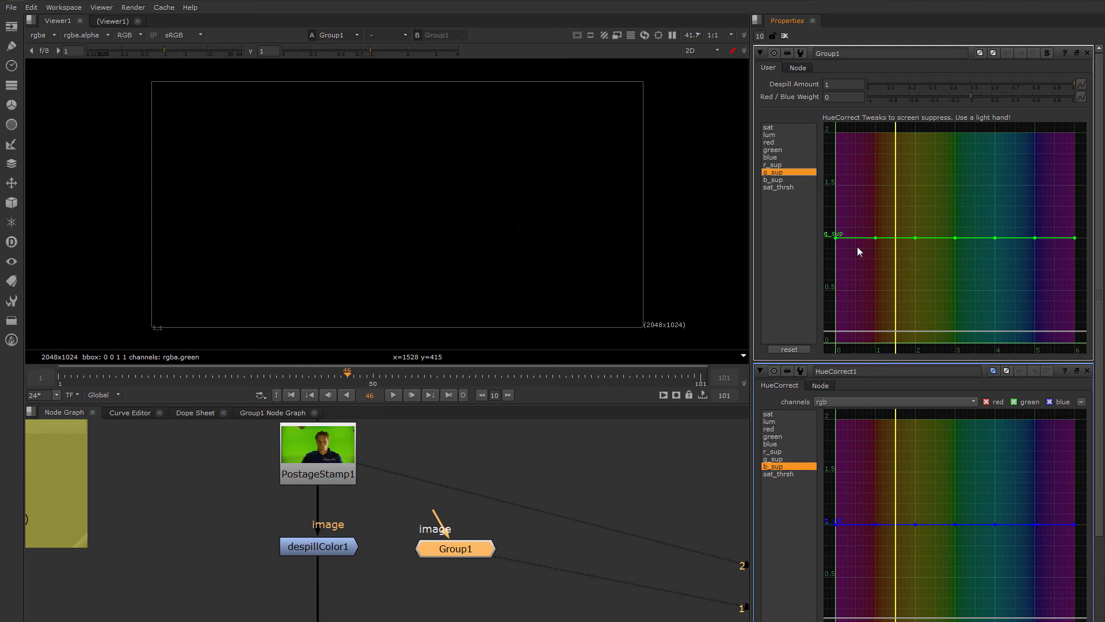
{"action": "left_click_drag", "start_coordinate": [437, 531], "coordinate": [334, 457]}
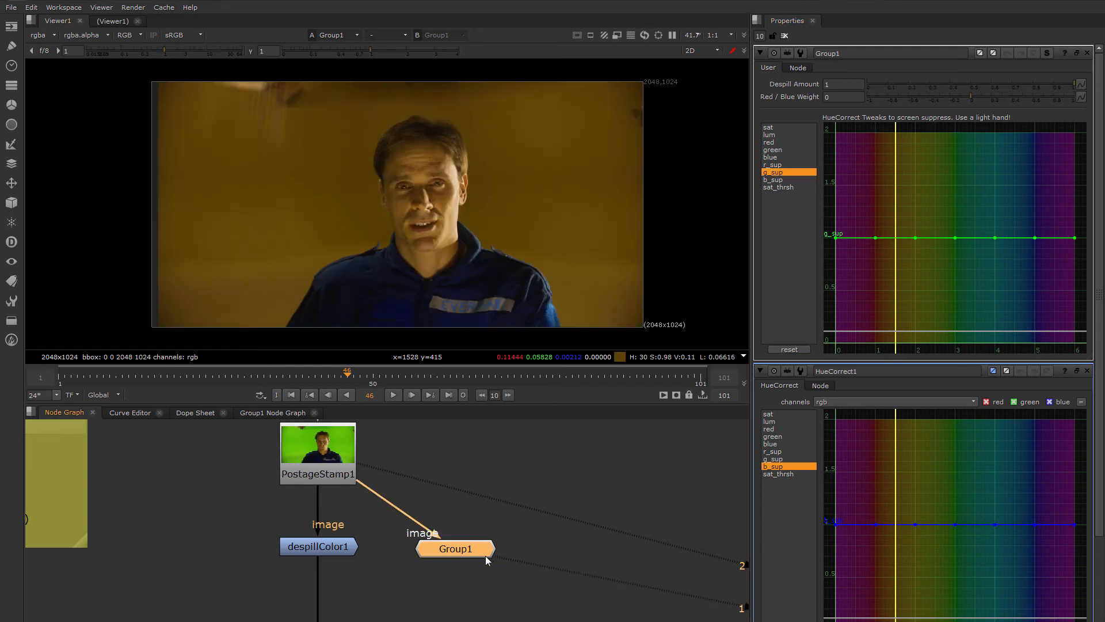
Step: Sample a small patch of the man's forehead in the viewer to mark its hue on the curves
{"action": "scroll", "coordinate": [413, 226], "scroll_direction": "up", "scroll_amount": 6}
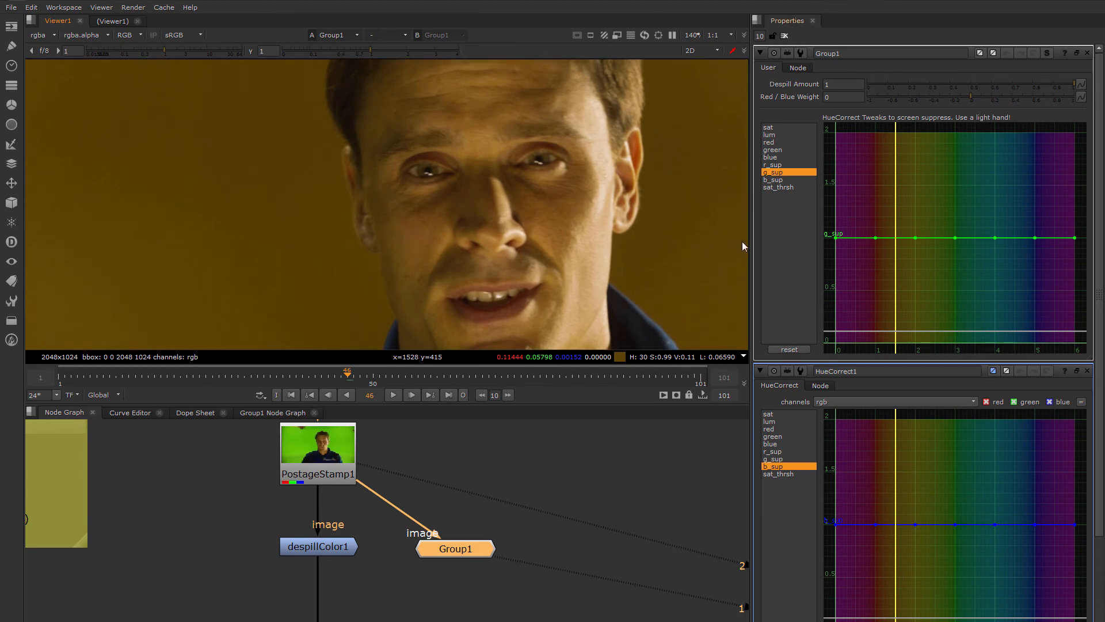
{"action": "middle_click_drag", "start_coordinate": [464, 118], "coordinate": [394, 126]}
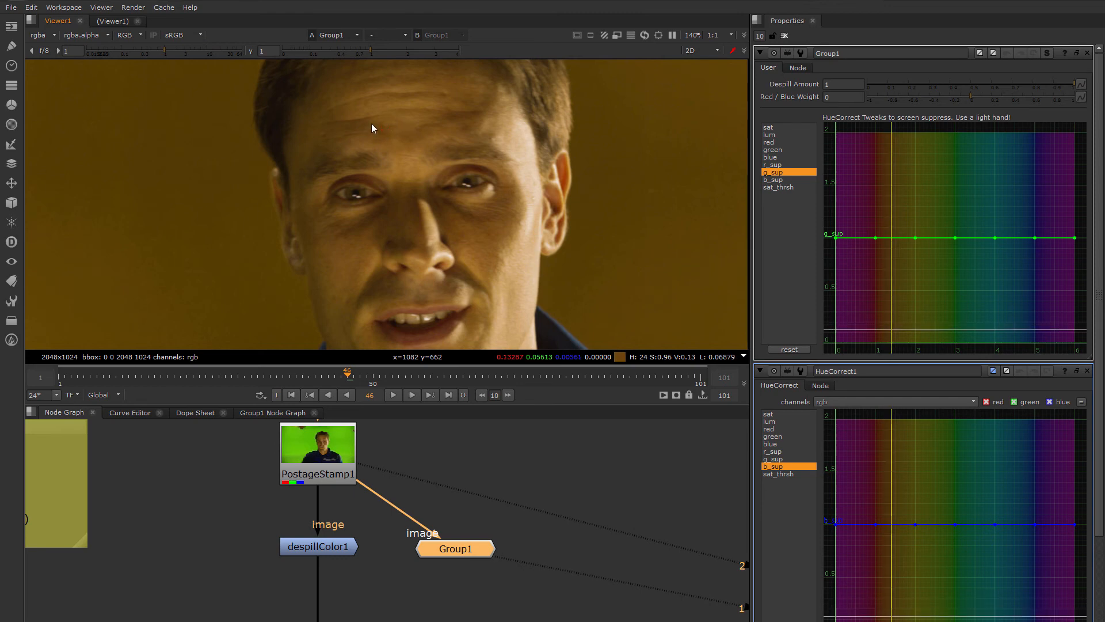
{"action": "left_click_drag", "start_coordinate": [371, 121], "coordinate": [375, 125], "text": "ctrl+shift"}
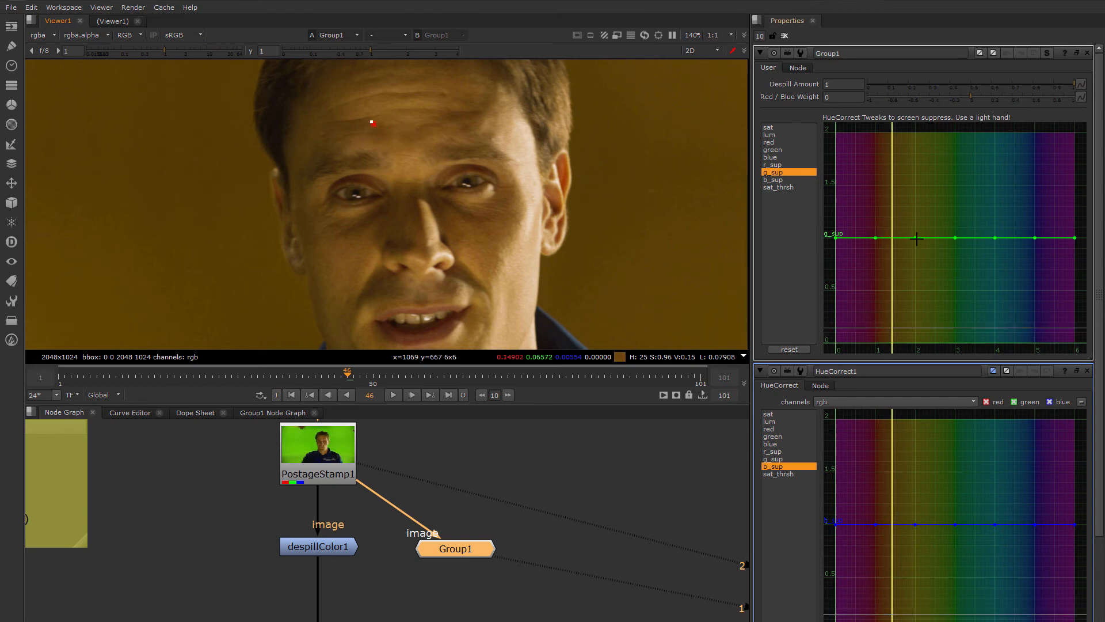
Step: Try pulling the g_sup curve down to about 0.94 at the sampled skin hue, and undo it
{"action": "left_click", "coordinate": [896, 238], "text": "ctrl+alt"}
{"action": "mouse_move", "coordinate": [896, 237]}
{"action": "left_mouse_down"}
{"action": "mouse_move", "coordinate": [937, 238]}
{"action": "mouse_move", "coordinate": [891, 244]}
{"action": "left_mouse_up"}
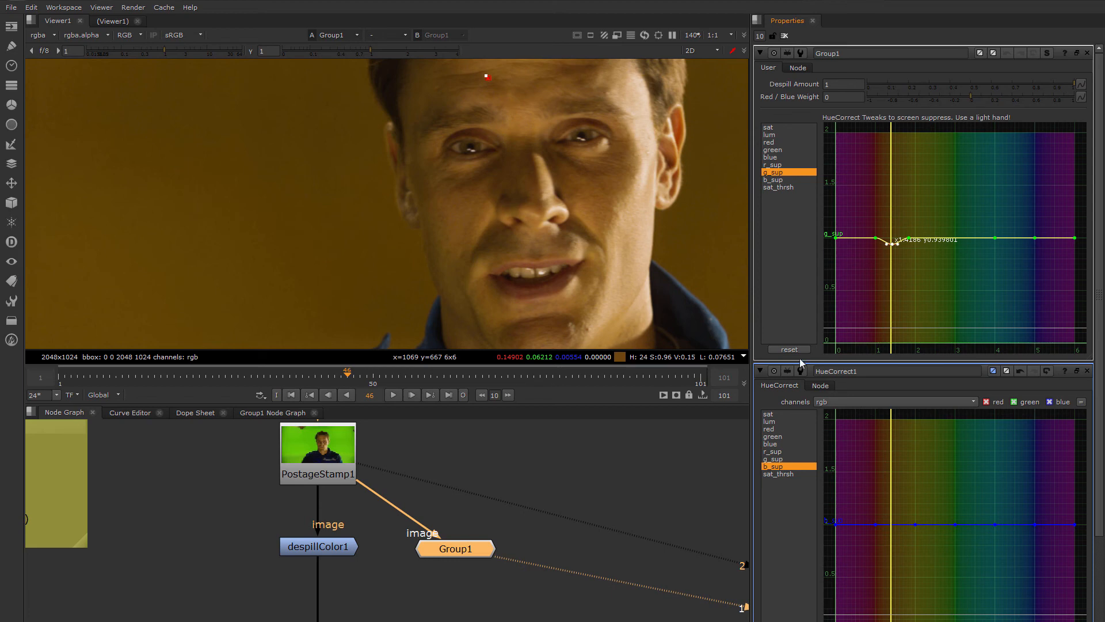
{"action": "key", "text": "ctrl+z"}
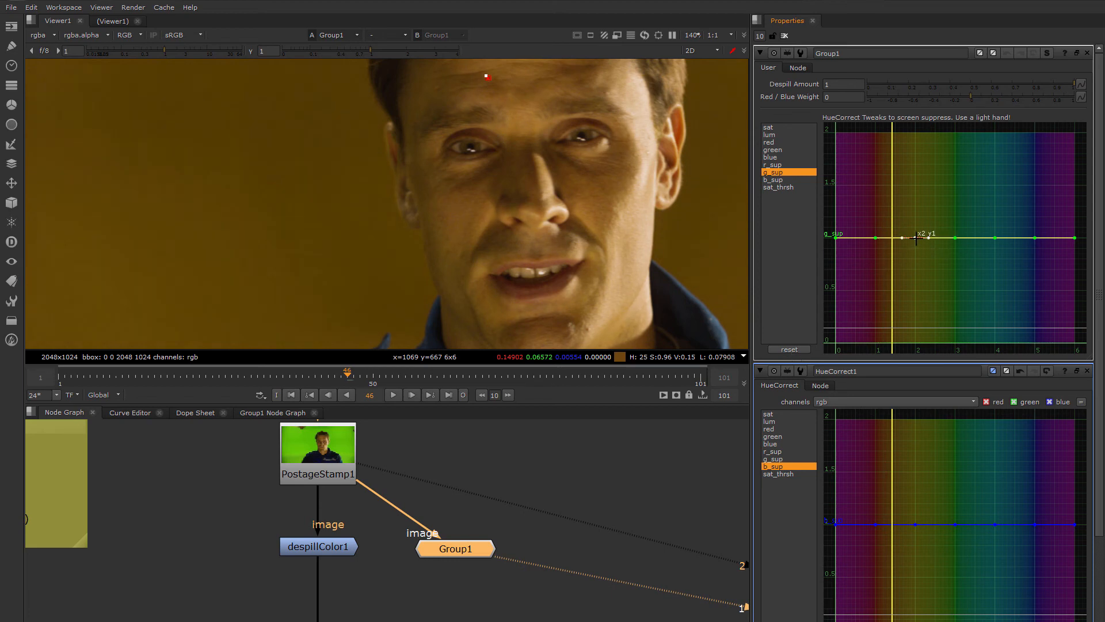
Step: Slide the g_sup curve's control points along the flat line at 1 to place them around the sampled skin hue
{"action": "left_click_drag", "start_coordinate": [915, 238], "coordinate": [871, 237]}
{"action": "left_click", "coordinate": [874, 238]}
{"action": "left_click_drag", "start_coordinate": [870, 238], "coordinate": [867, 238]}
{"action": "left_click", "coordinate": [878, 239]}
{"action": "left_click", "coordinate": [603, 496]}
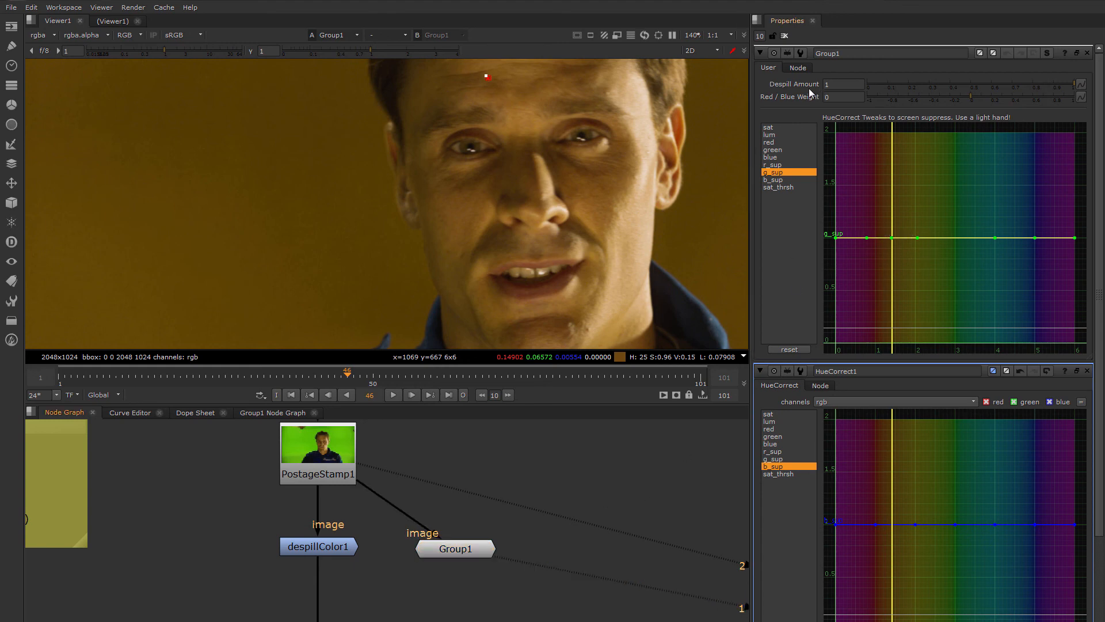
Step: Export Group1 as a gizmo to the existing file despillColor.gizmo in the .nuke folder
{"action": "left_click", "coordinate": [798, 68]}
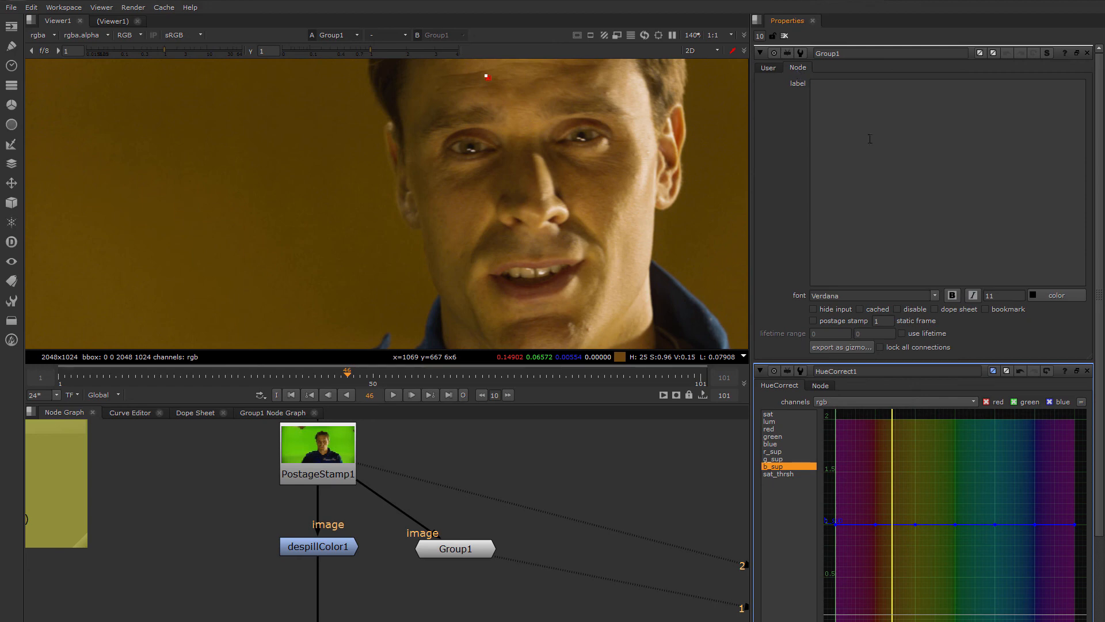
{"action": "left_click", "coordinate": [831, 347]}
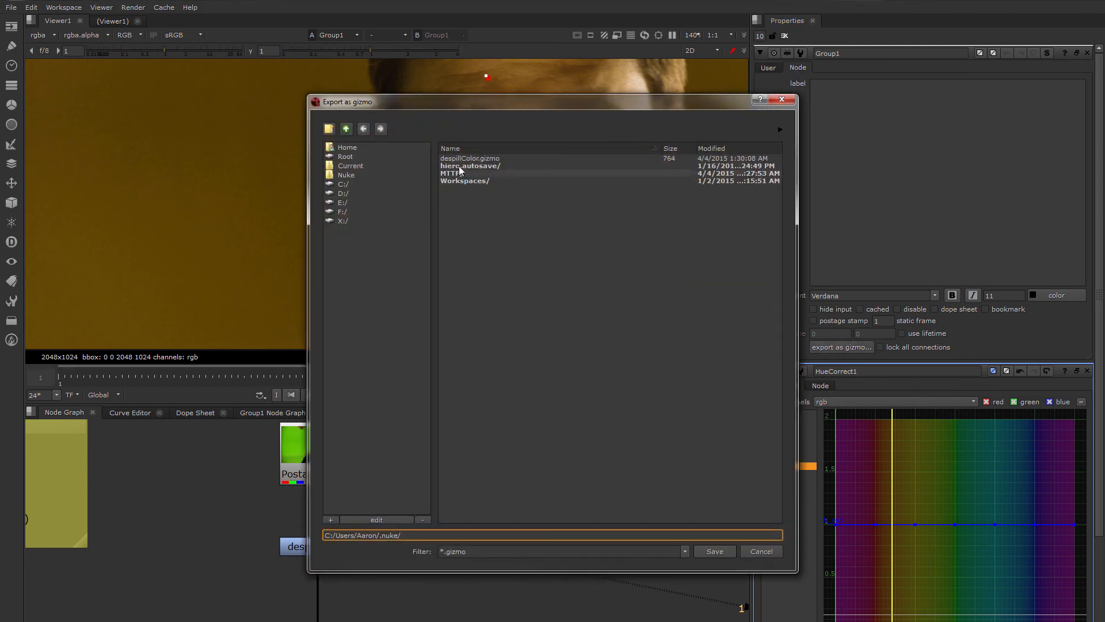
{"action": "left_click", "coordinate": [465, 159]}
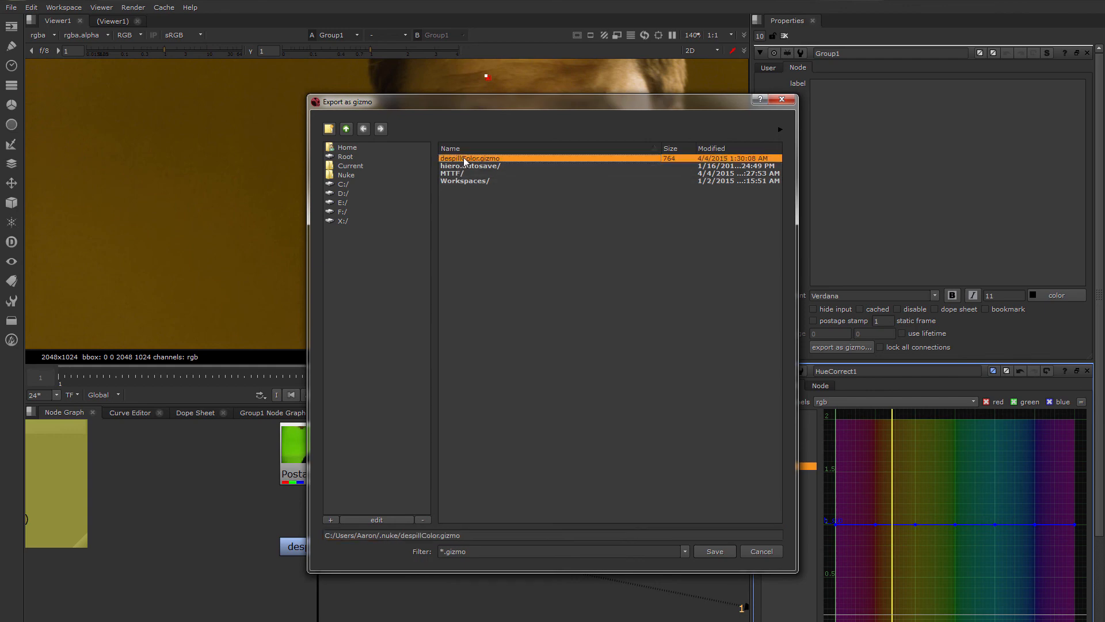
{"action": "left_click", "coordinate": [714, 551]}
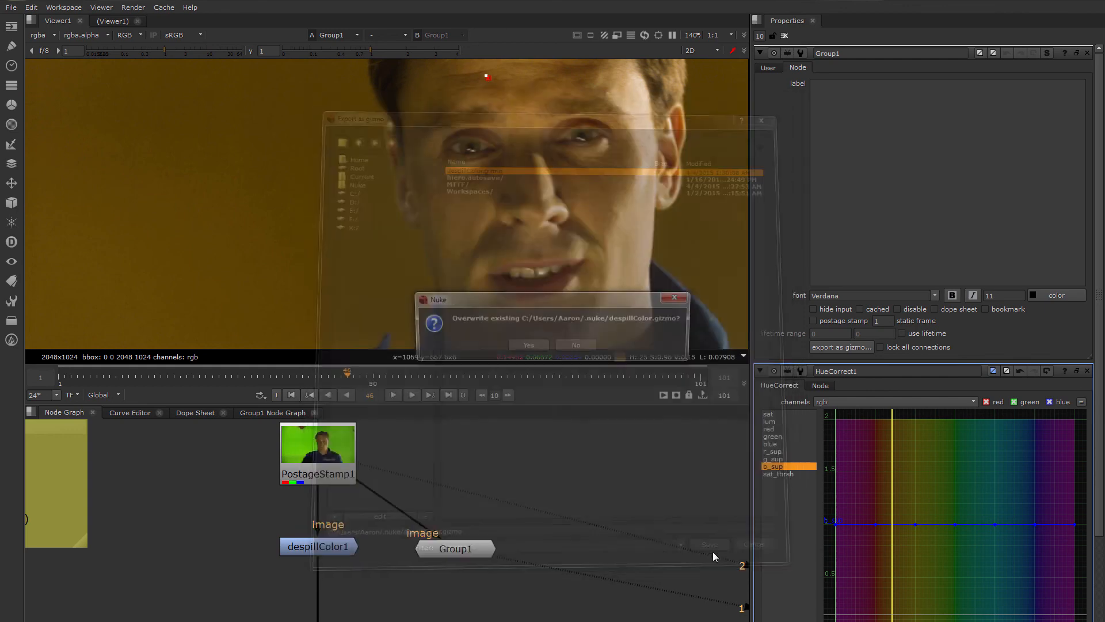